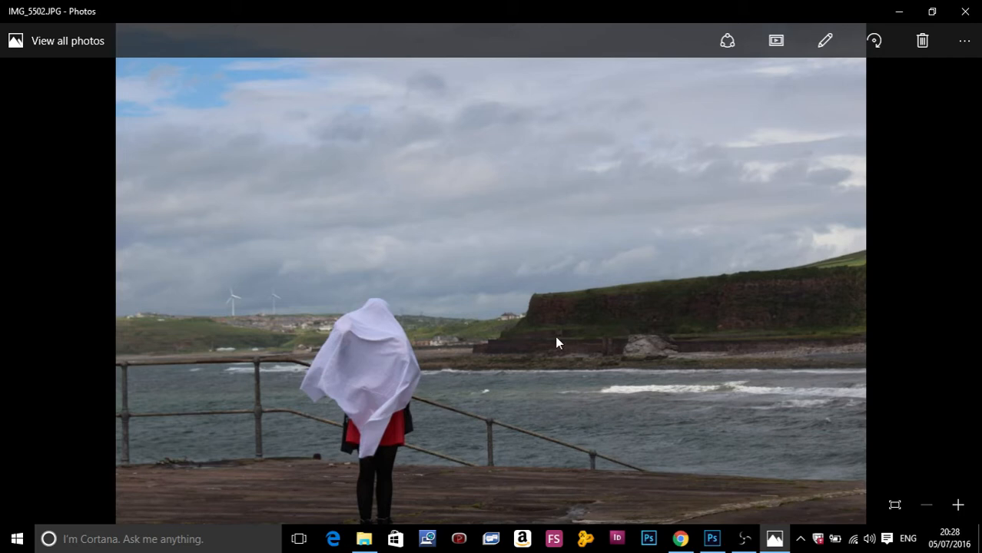
- View the IMG_5502 and ghost photos from the lesson1 - basics folder, closing each one after viewing
click(967, 12)
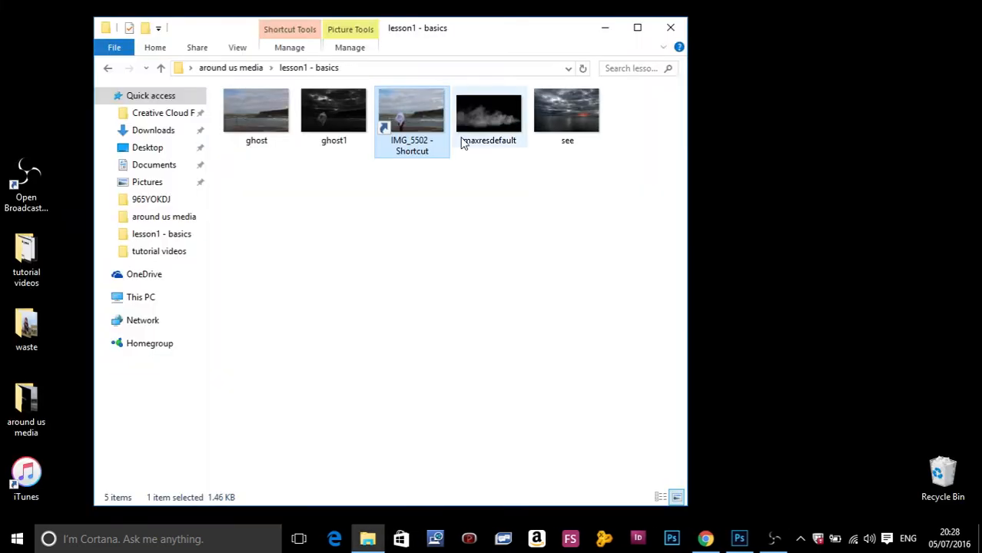
double_click(411, 109)
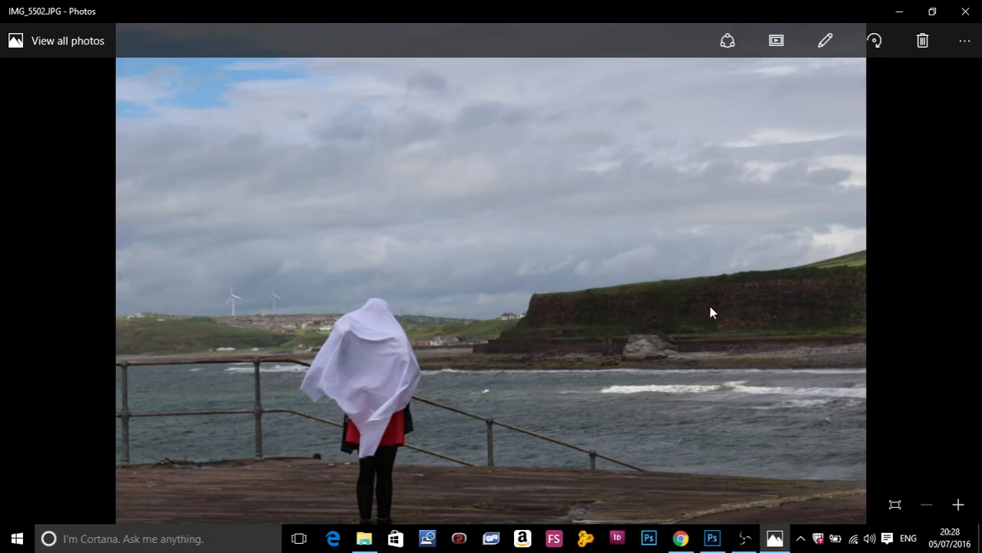
click(965, 11)
double_click(255, 107)
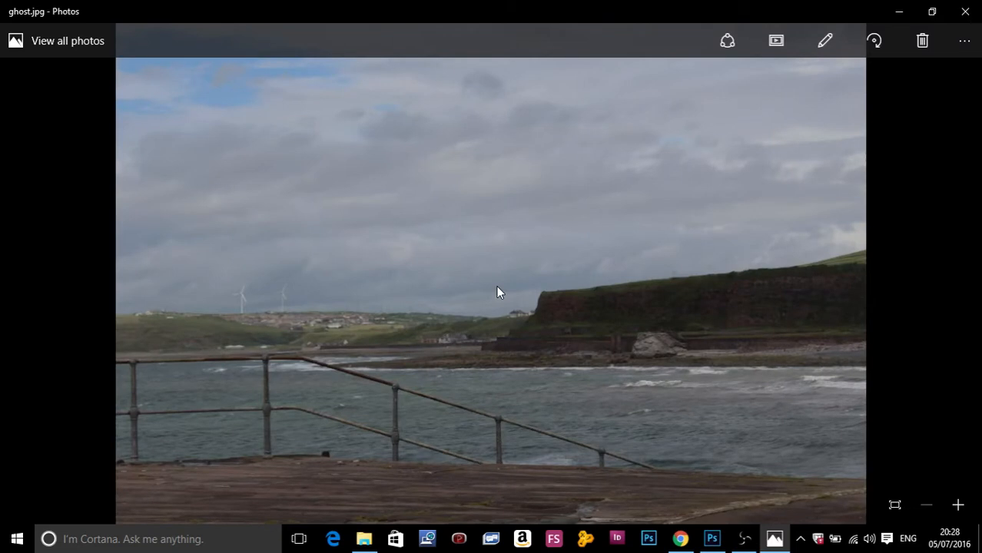
click(964, 11)
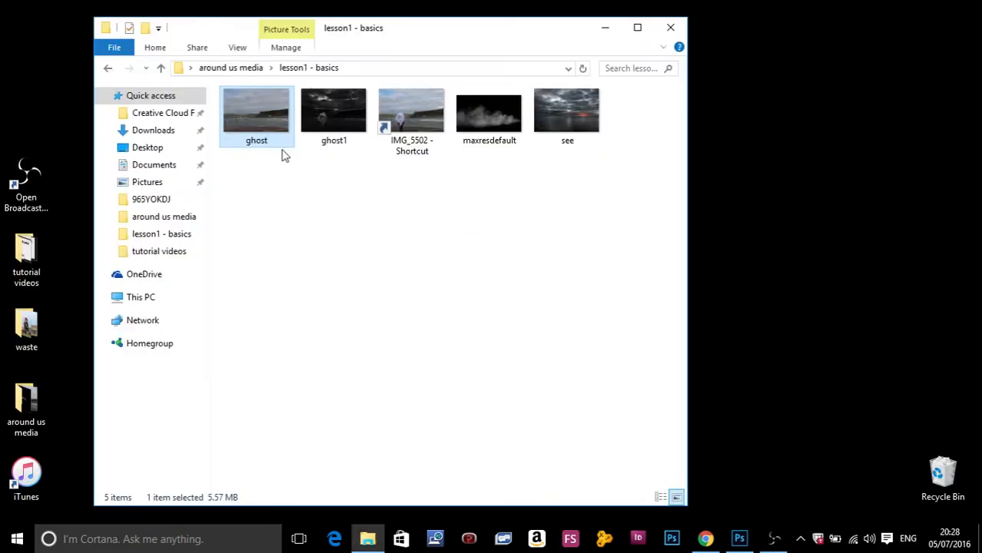
- Open the ghost image from the folder in Photoshop and convert its Background into a regular layer with the default settings
drag(282, 155, 647, 293)
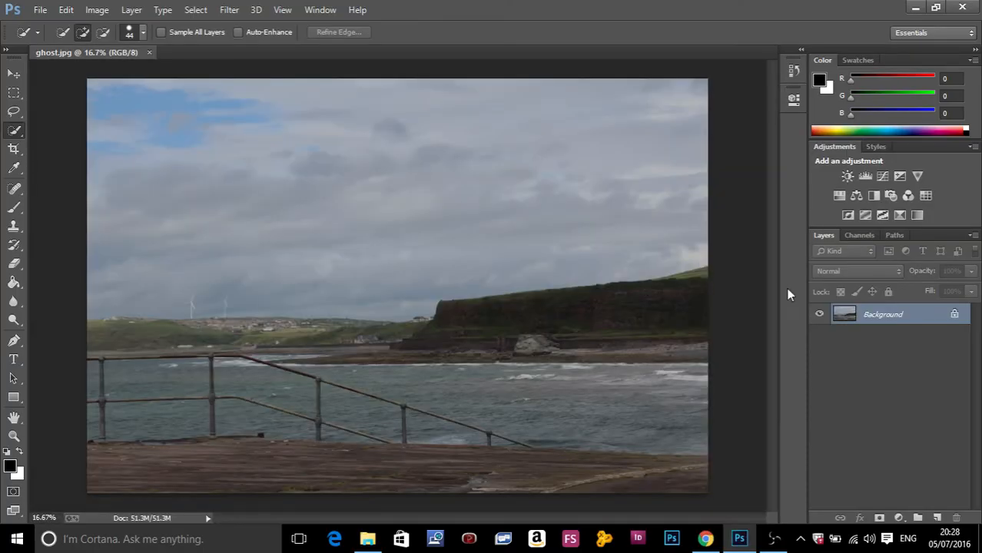
double_click(928, 315)
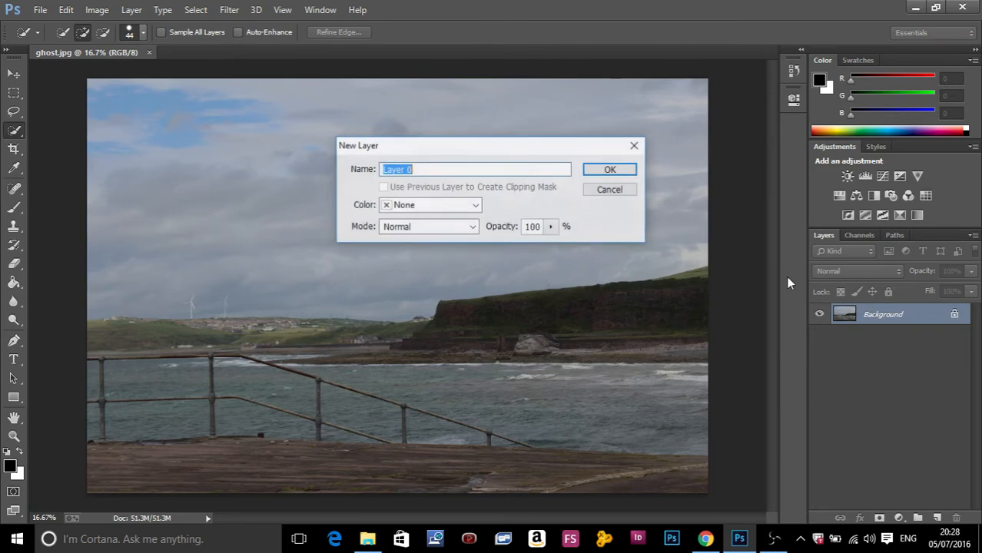
click(610, 170)
- Place IMG_5502 from the lesson1 - basics folder above Layer 0 in the ghost.jpg document and rasterize the placed layer
click(935, 7)
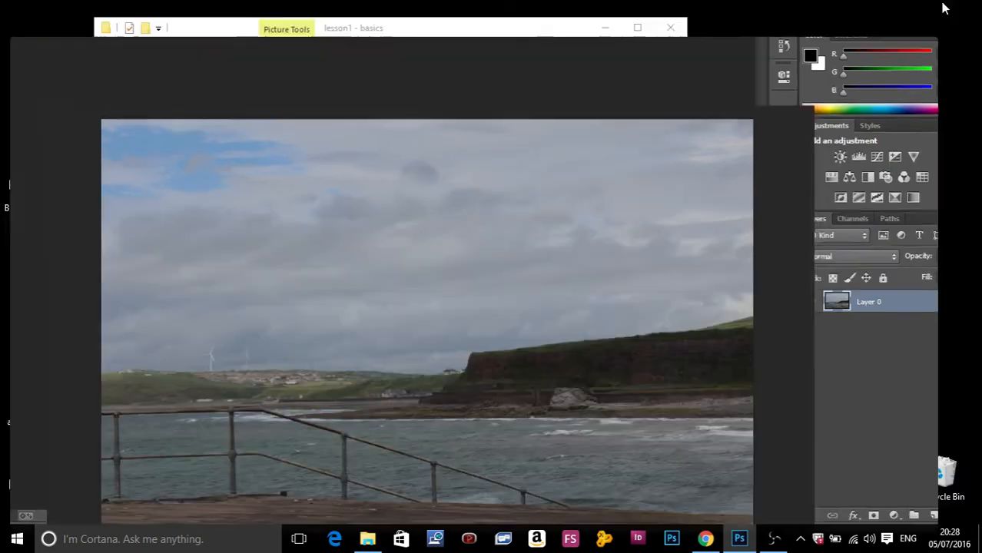
click(481, 42)
drag(411, 115, 704, 278)
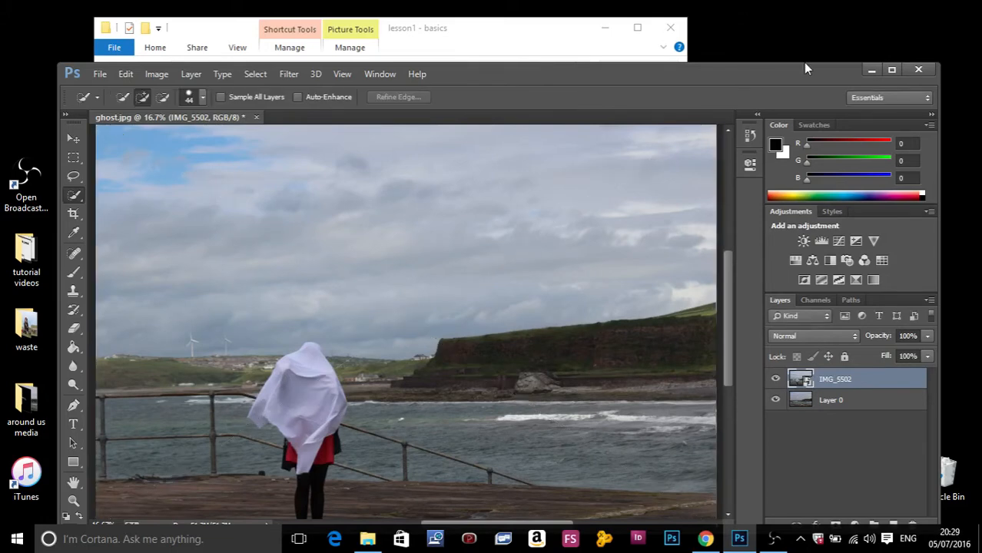
double_click(805, 68)
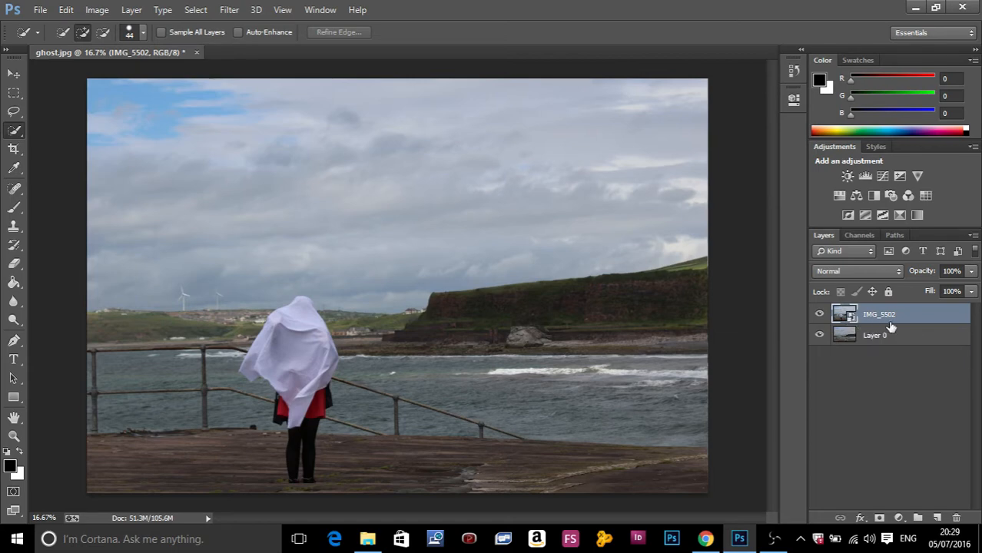
right_click(917, 321)
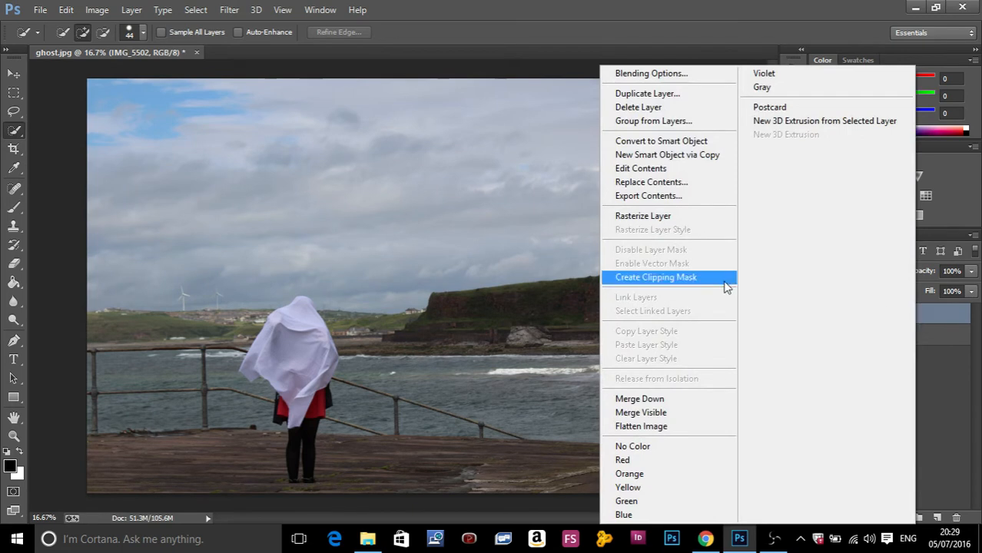
click(672, 217)
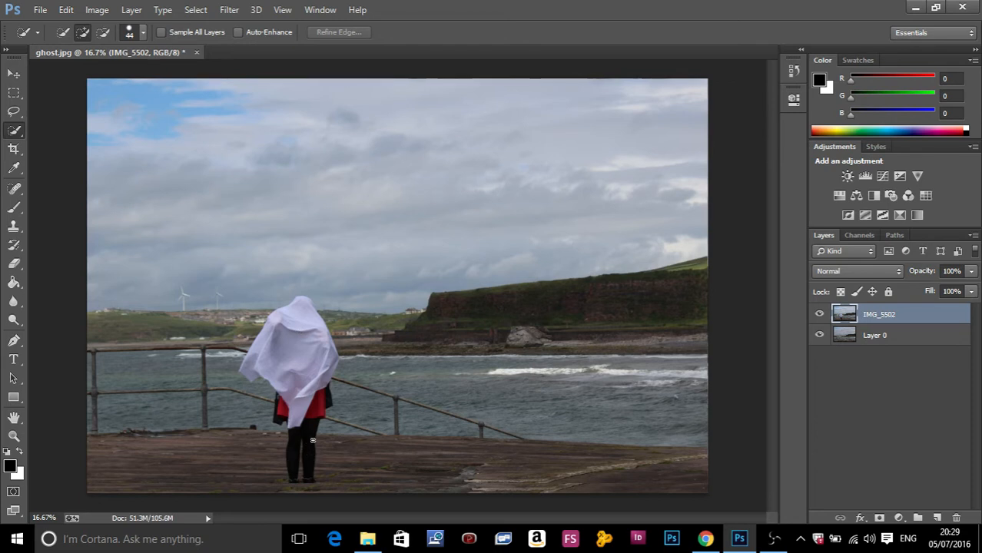
- Quick-select the figure's legs and the clothing showing below the white sheet on IMG_5502, delete them, and deselect
mouse_move(313, 440)
mouse_down()
mouse_move(327, 431)
mouse_move(338, 446)
mouse_up()
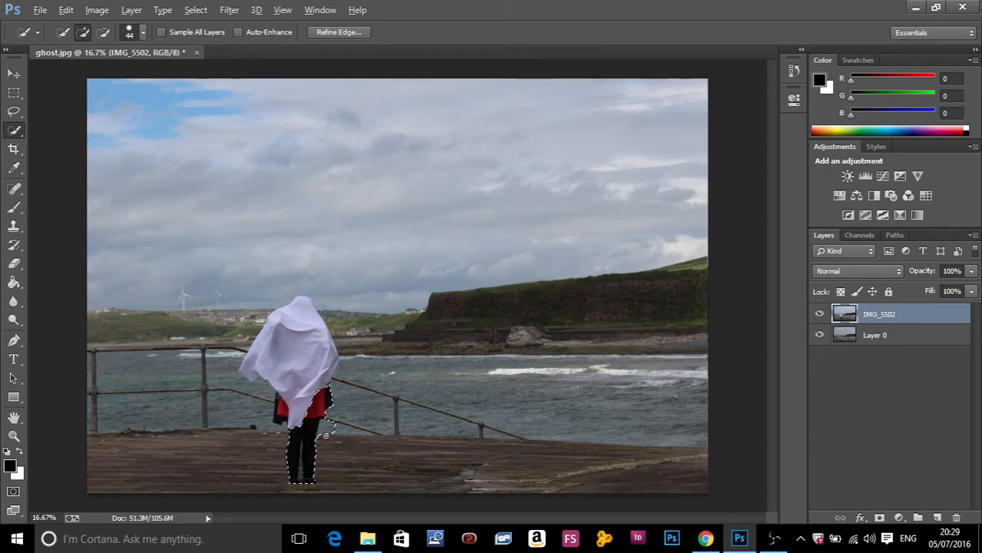
key(alt)
alt+click(325, 434)
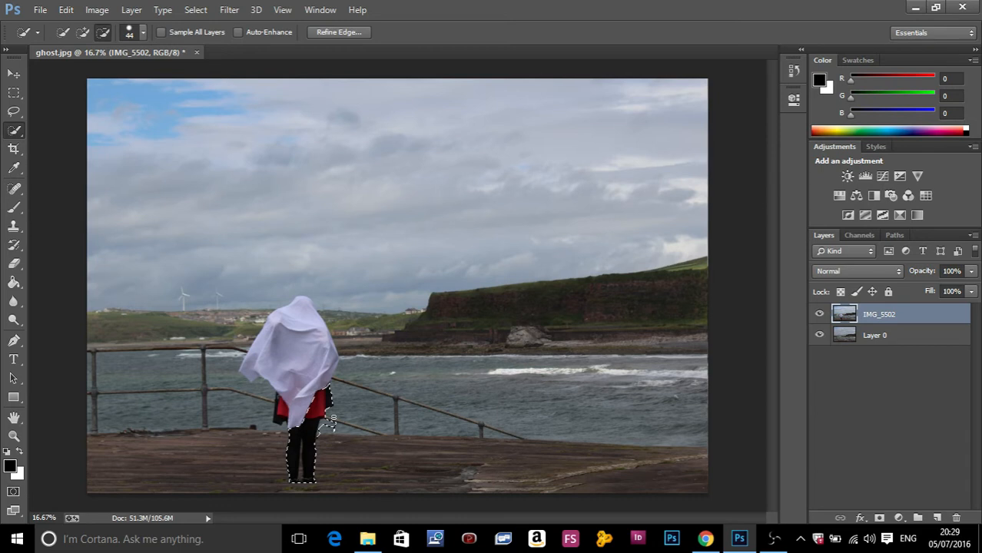
alt+click(330, 421)
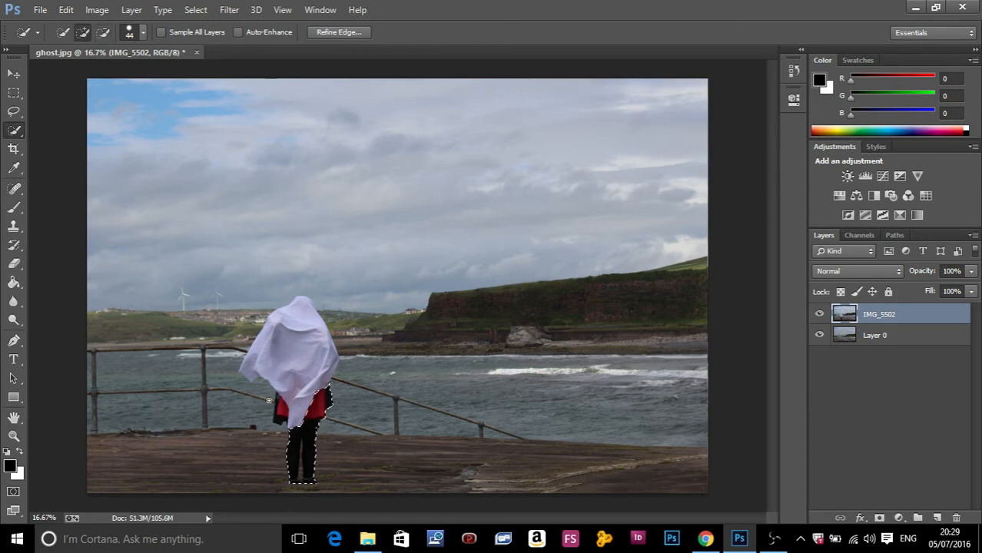
drag(278, 406, 284, 422)
key(Delete)
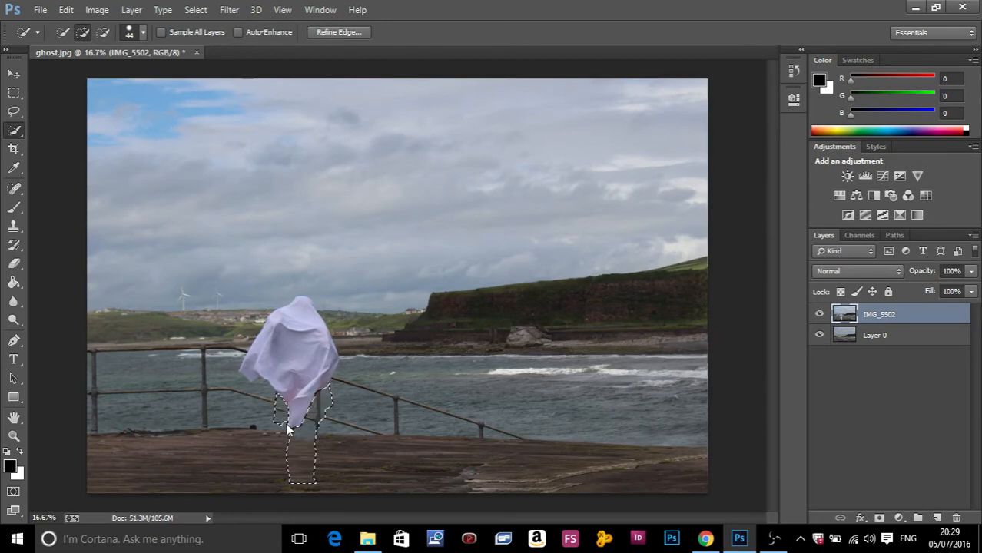
key(ctrl+d)
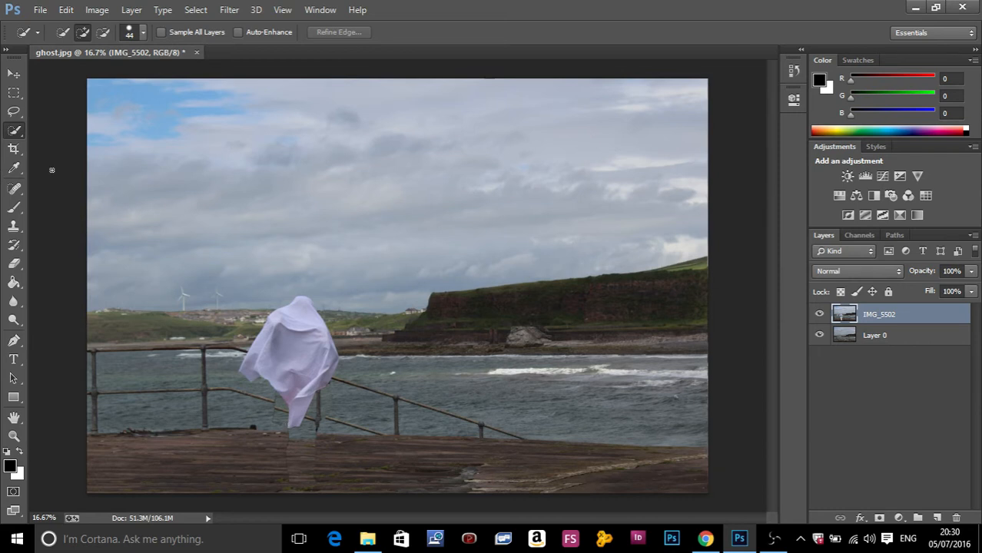
- Delete everything around the white sheet on the IMG_5502 layer using the Quick Selection tool, and deselect
click(16, 266)
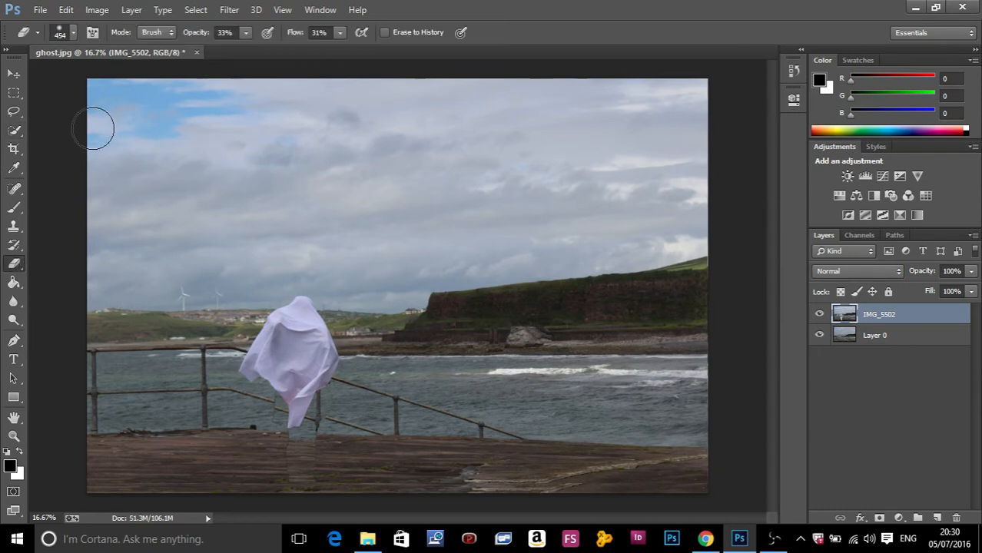
click(287, 83)
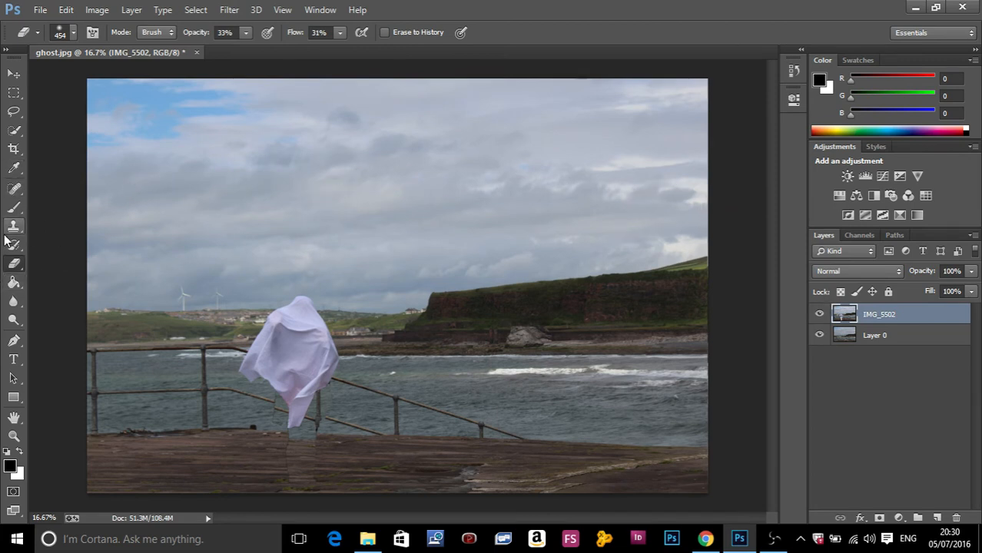
click(12, 132)
mouse_move(169, 119)
mouse_down()
mouse_move(169, 159)
mouse_move(219, 132)
mouse_up()
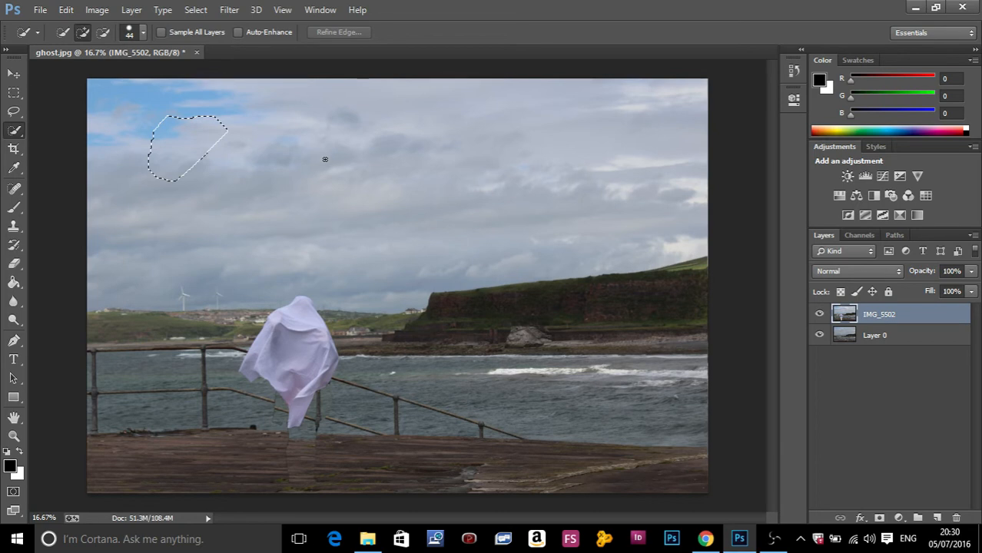
key(ctrl+shift+i)
key(Delete)
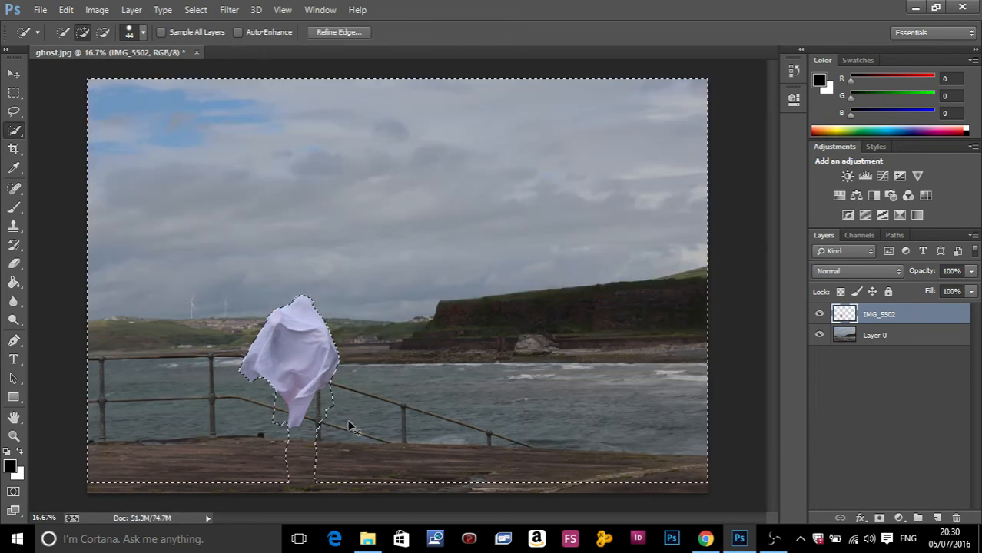
key(ctrl+d)
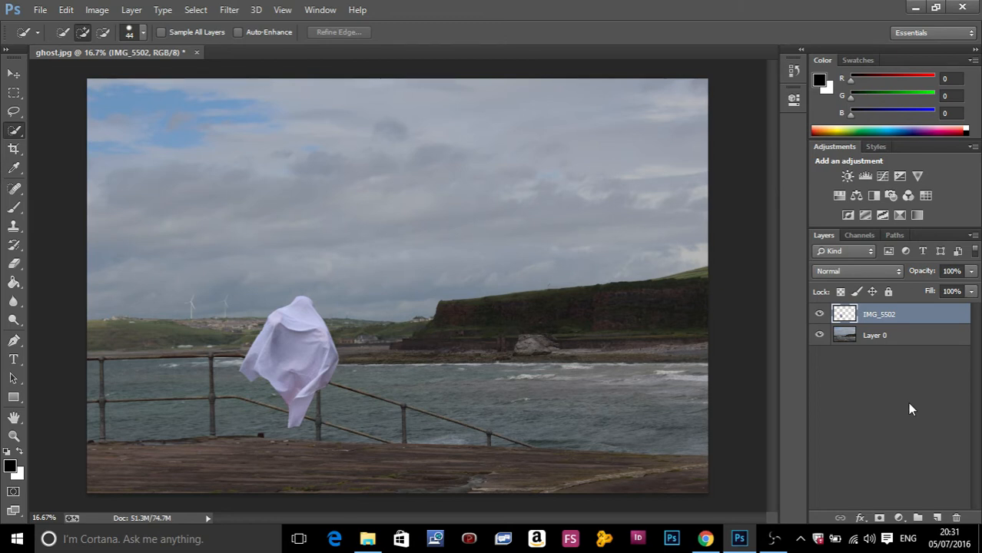
- Add a Curves adjustment layer above IMG_5502 and darken the image by lowering the shadows, midtones and highlights of the RGB curve
click(883, 176)
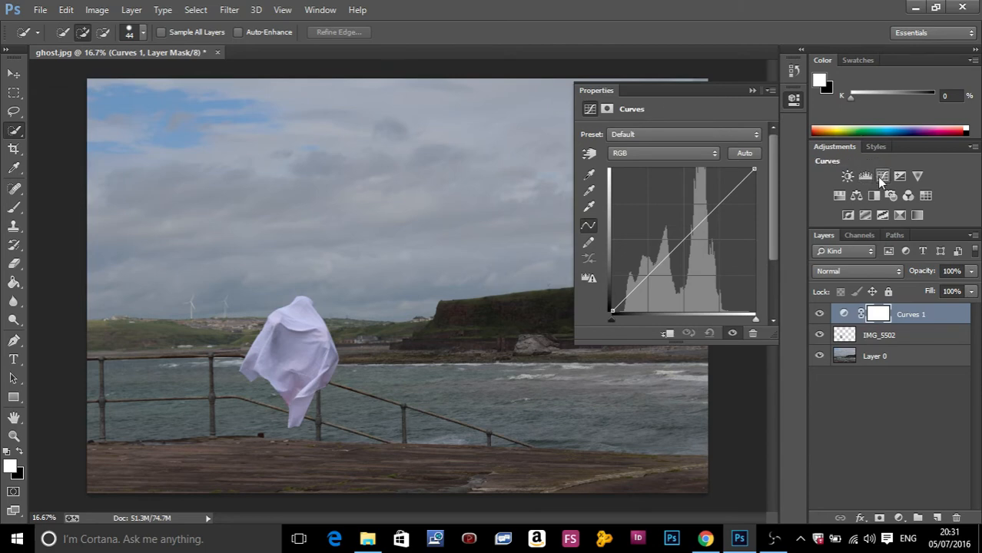
click(638, 286)
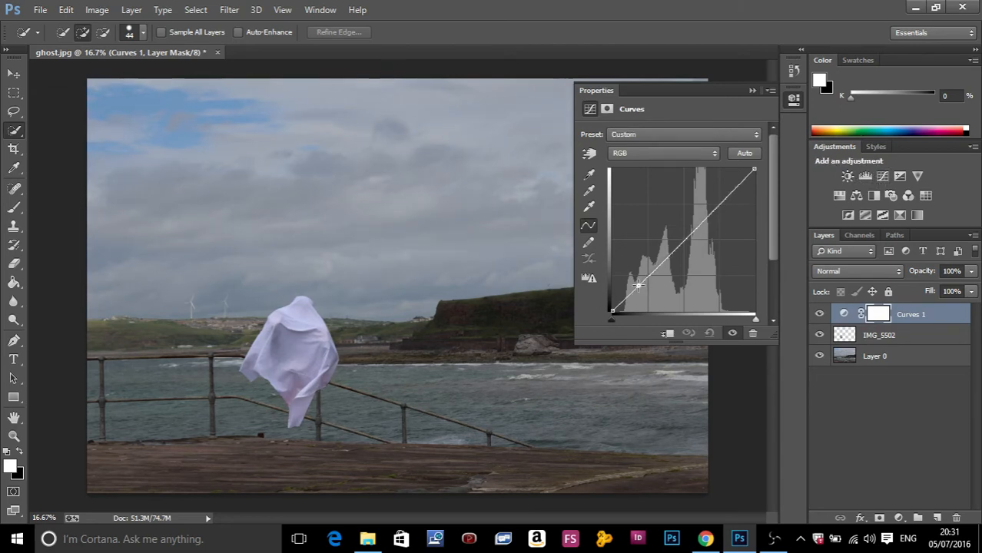
drag(638, 285, 641, 290)
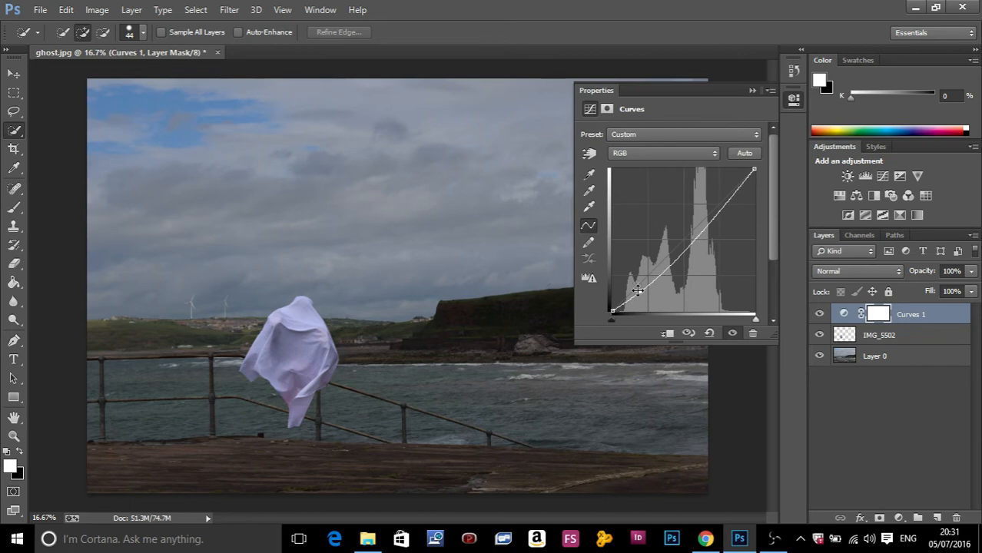
drag(638, 290, 642, 295)
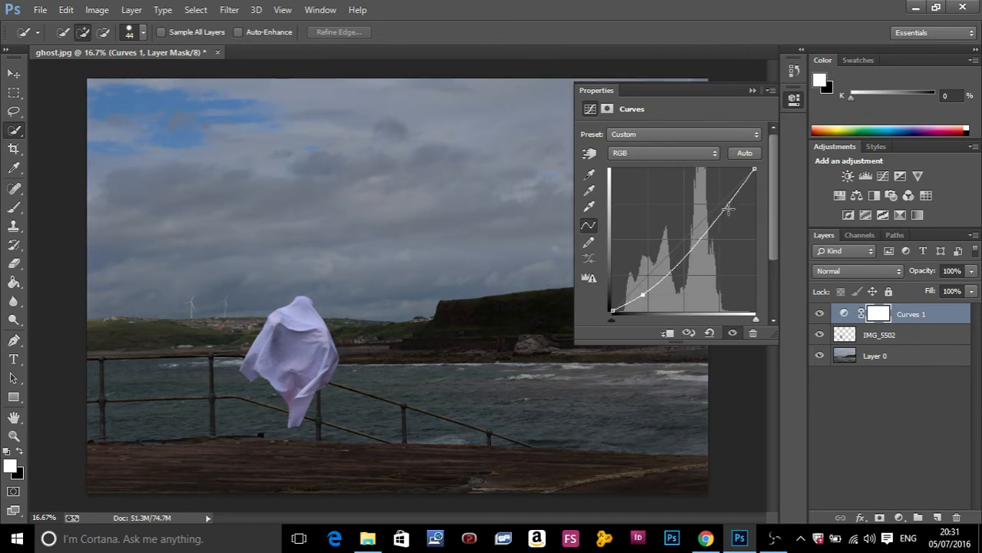
click(741, 184)
drag(741, 183, 741, 189)
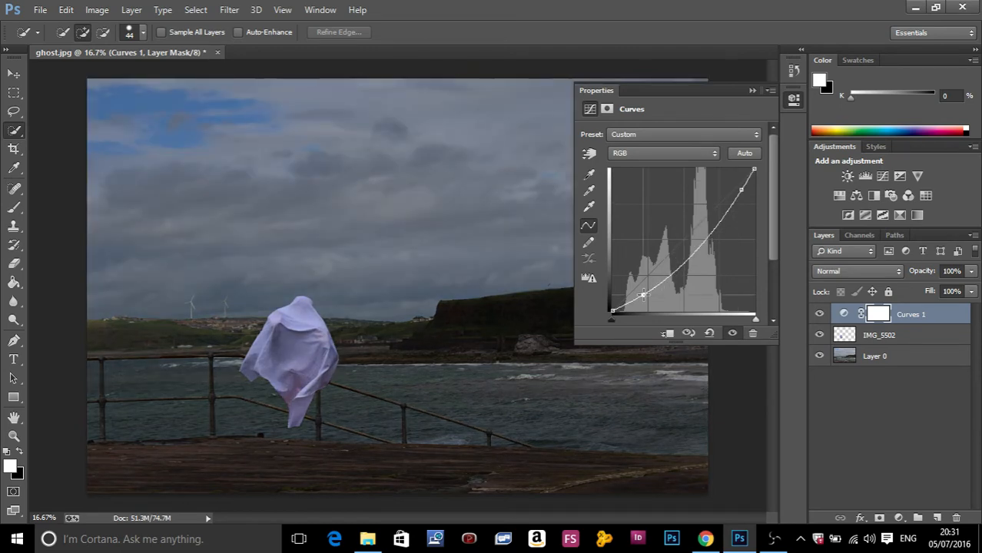
drag(677, 266, 675, 269)
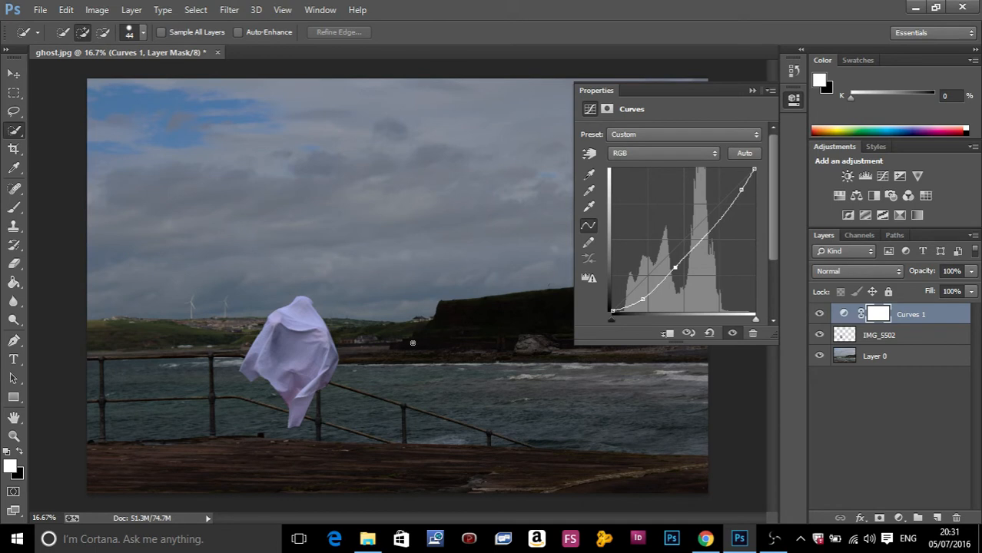
- Reshape the Curves 1 RGB curve with additional points to darken the shadows and midtones strongly for a night-time look
drag(675, 267, 696, 293)
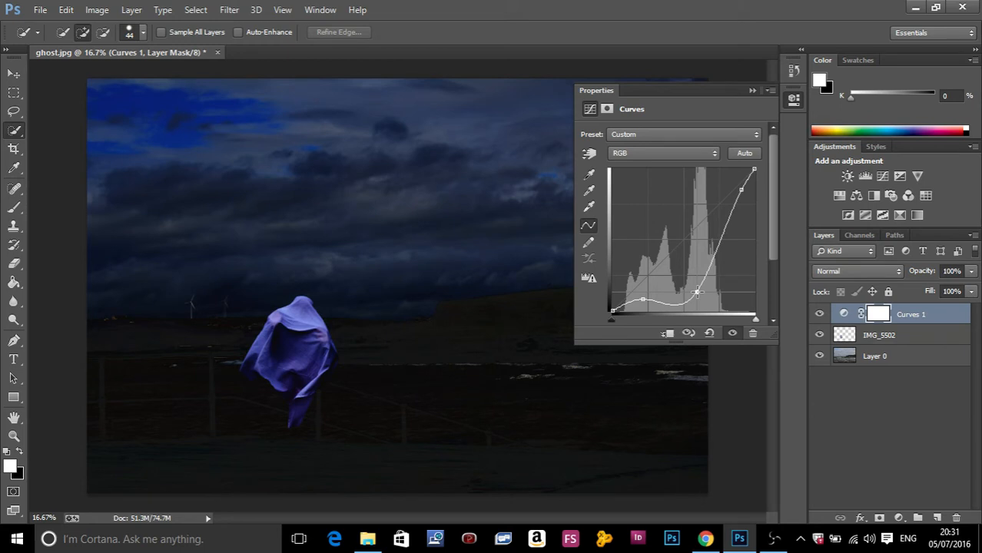
drag(697, 293, 701, 263)
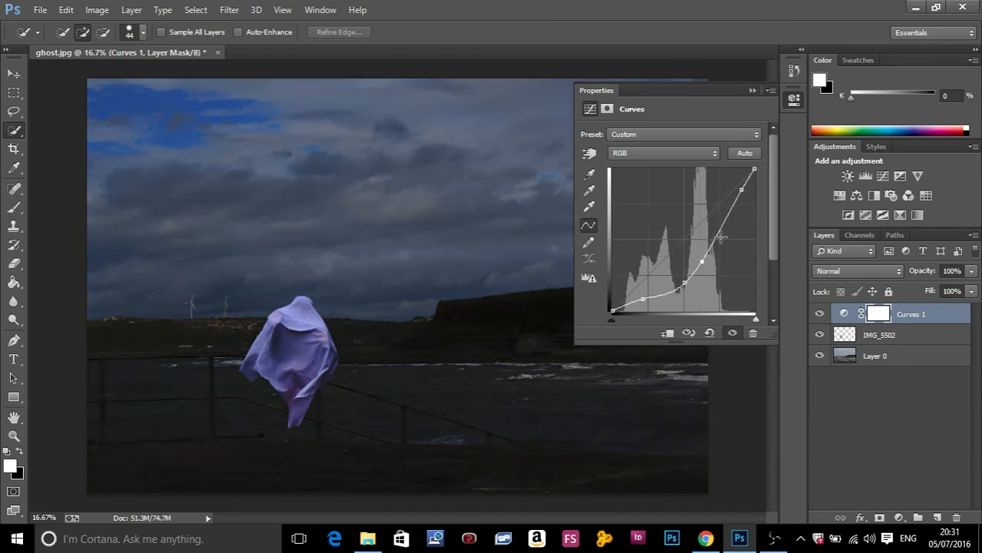
click(716, 230)
drag(716, 230, 729, 210)
drag(658, 292, 659, 292)
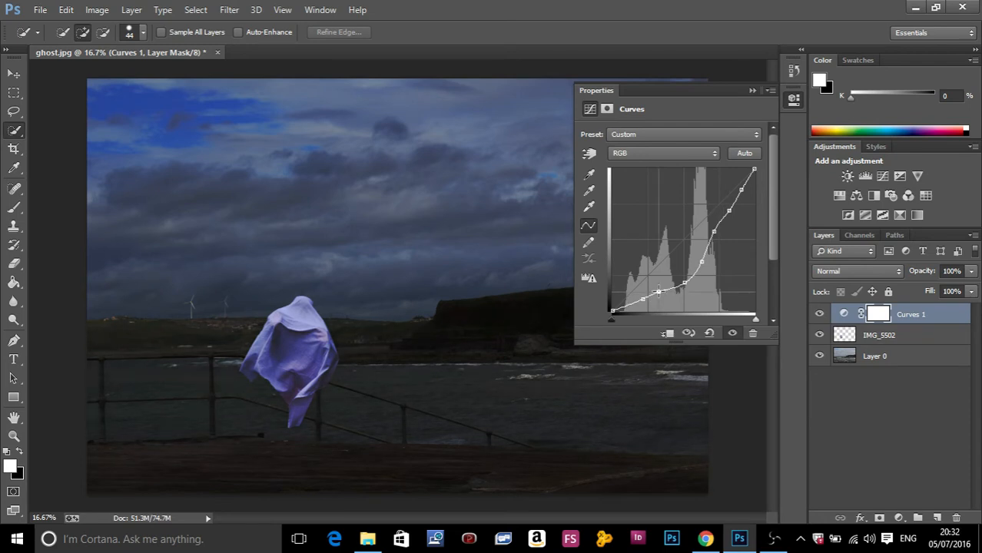
click(701, 260)
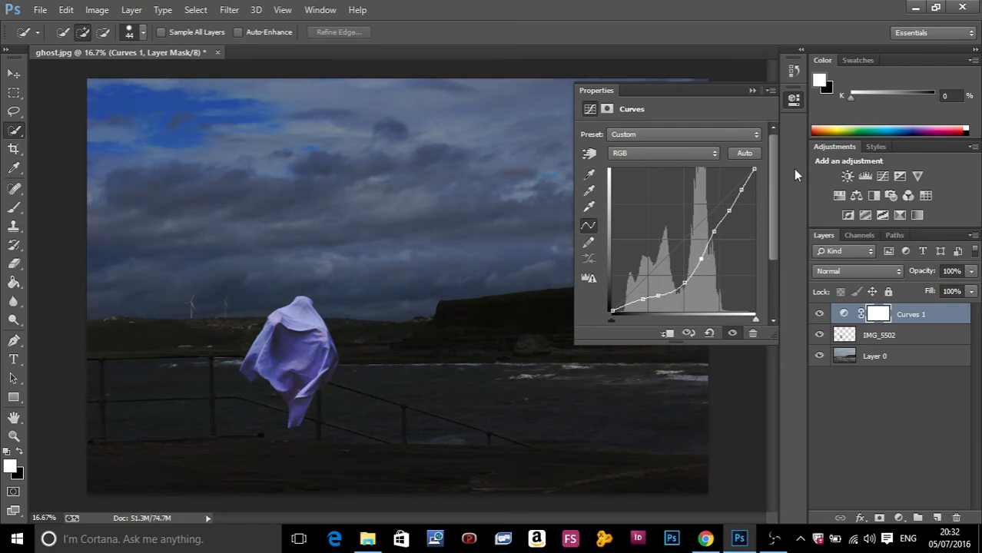
click(753, 90)
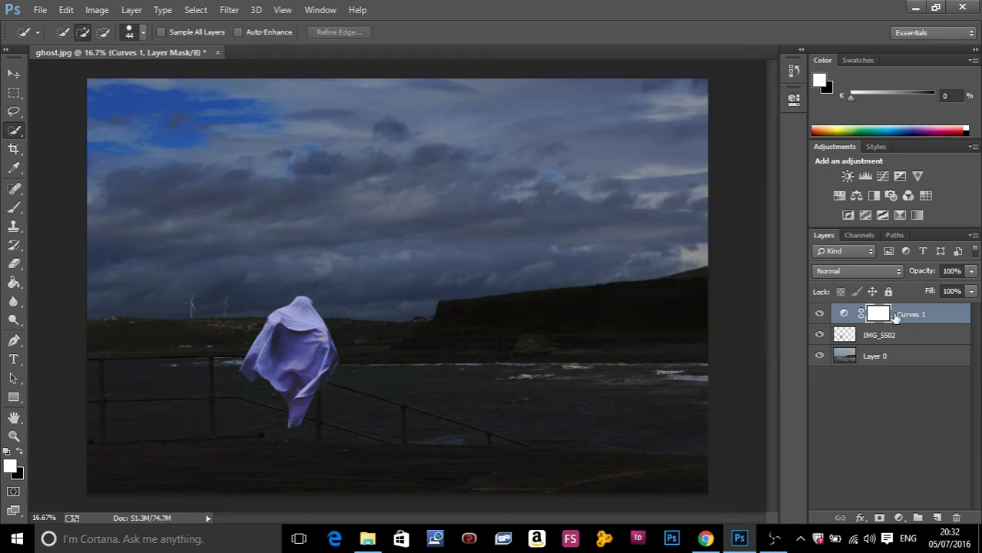
- Add a Black & White adjustment layer with the Default preset above Curves 1, and shrink the window to expose the lesson1 - basics folder
click(874, 196)
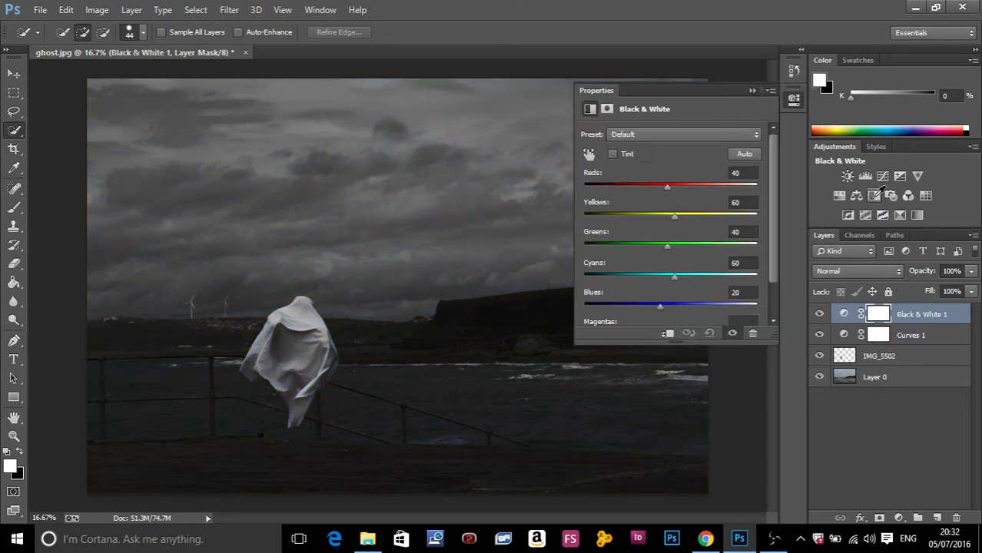
click(752, 91)
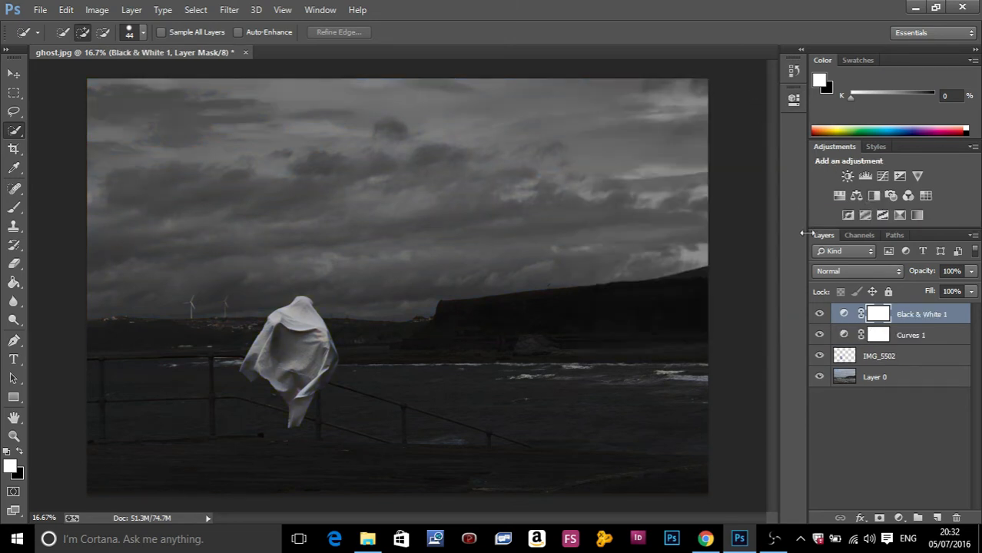
click(936, 6)
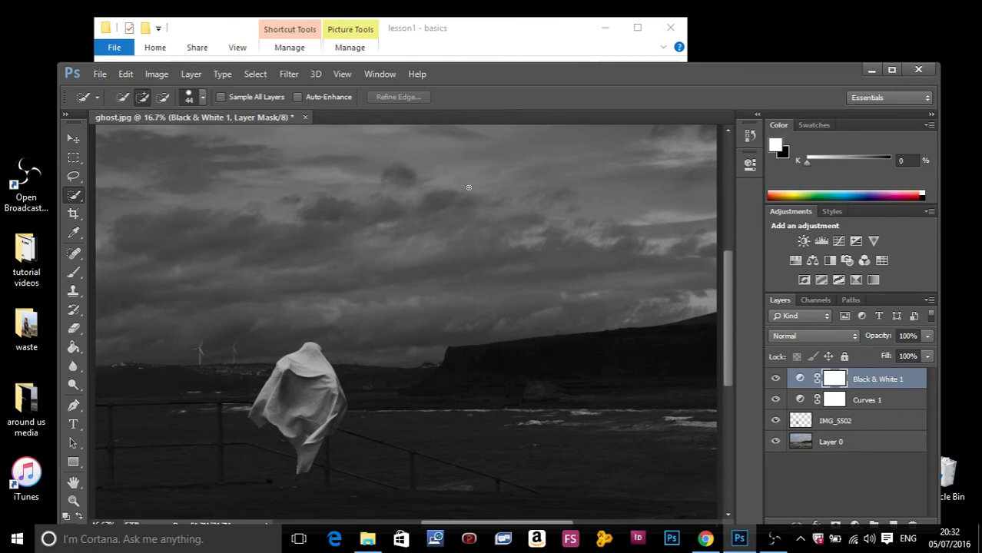
- Bring the see sky photo from the lesson1 - basics folder into the ghost.jpg composition
click(492, 40)
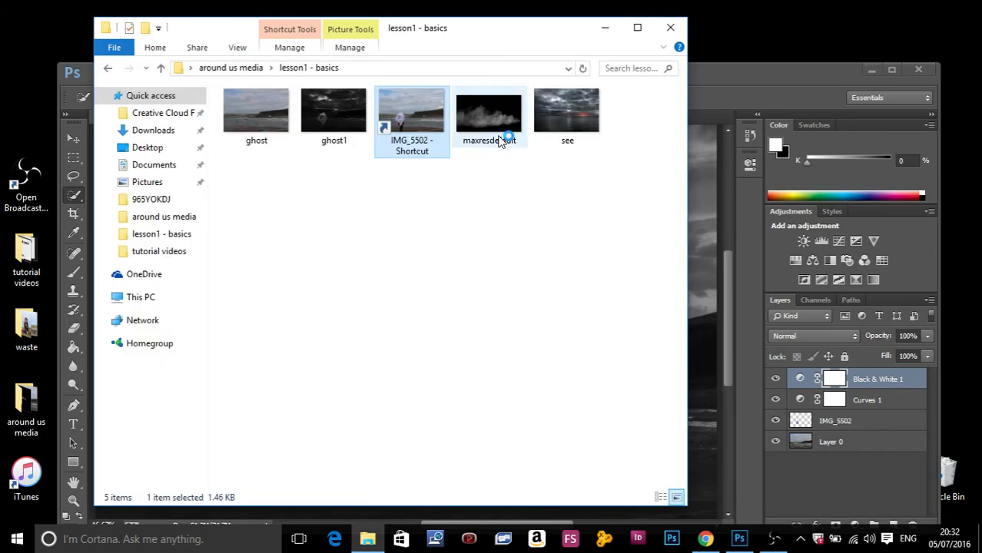
drag(569, 138, 615, 161)
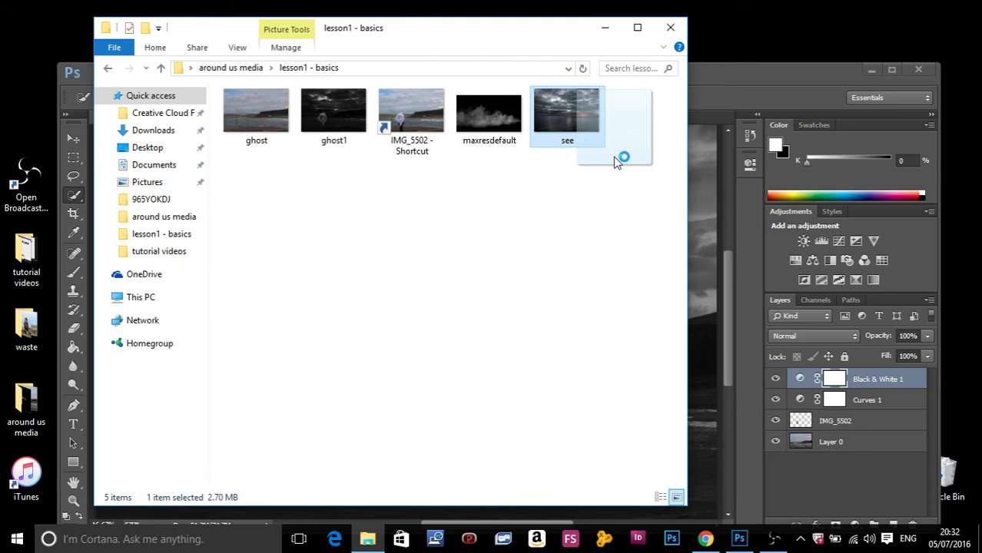
drag(614, 162, 621, 159)
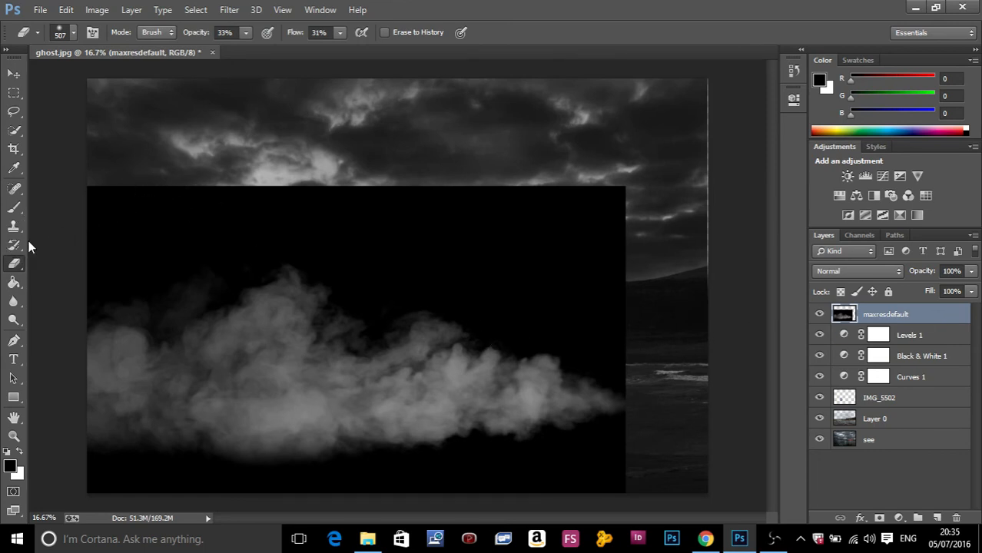
- Try to select the black background around the smoke on the maxresdefault layer with the Quick Selection tool, and deselect
click(14, 130)
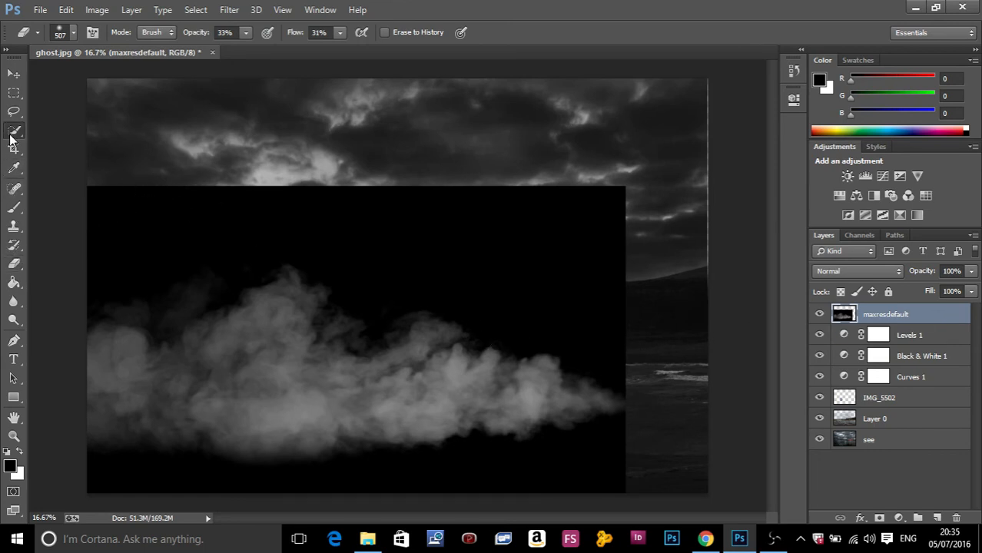
click(189, 248)
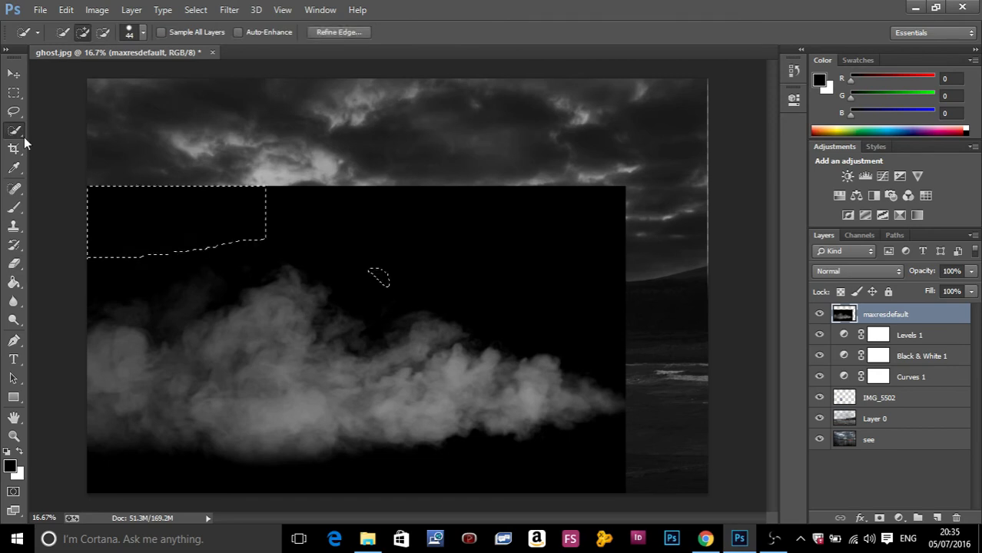
right_click(17, 135)
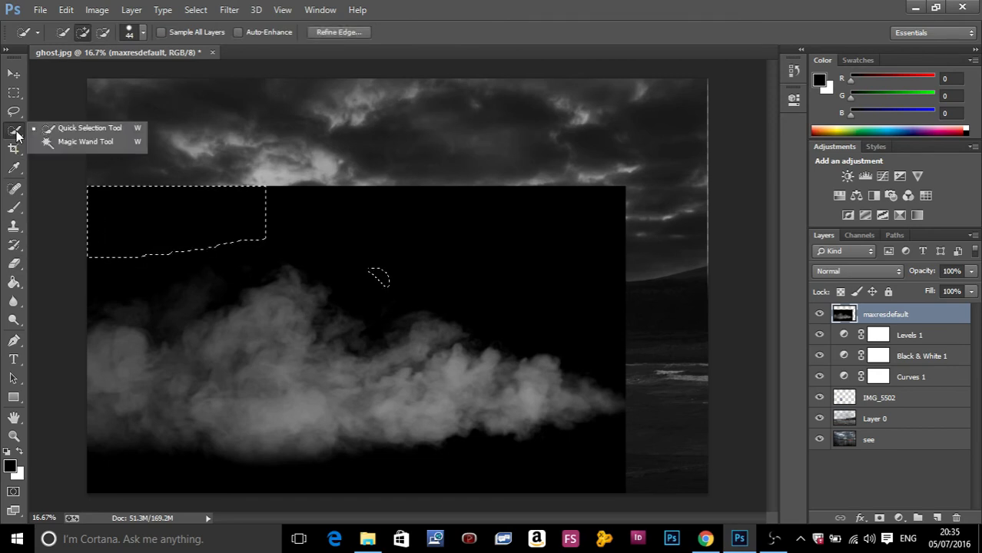
click(70, 130)
drag(312, 241, 390, 279)
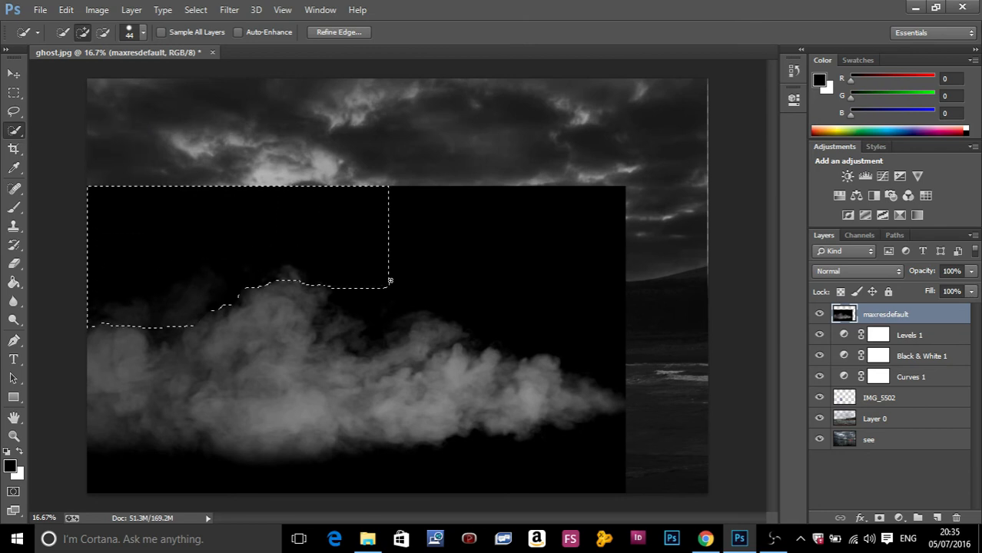
drag(391, 281, 406, 324)
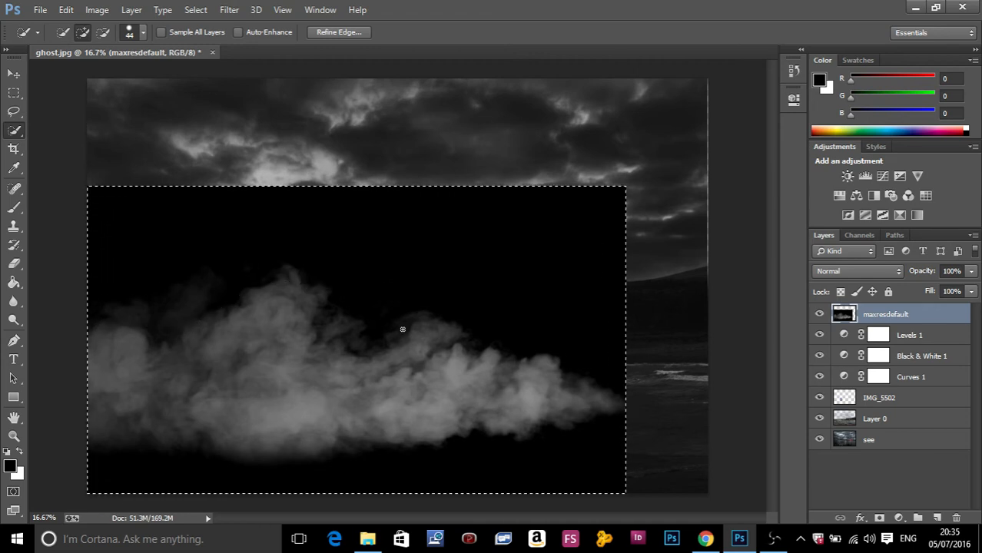
key(ctrl+d)
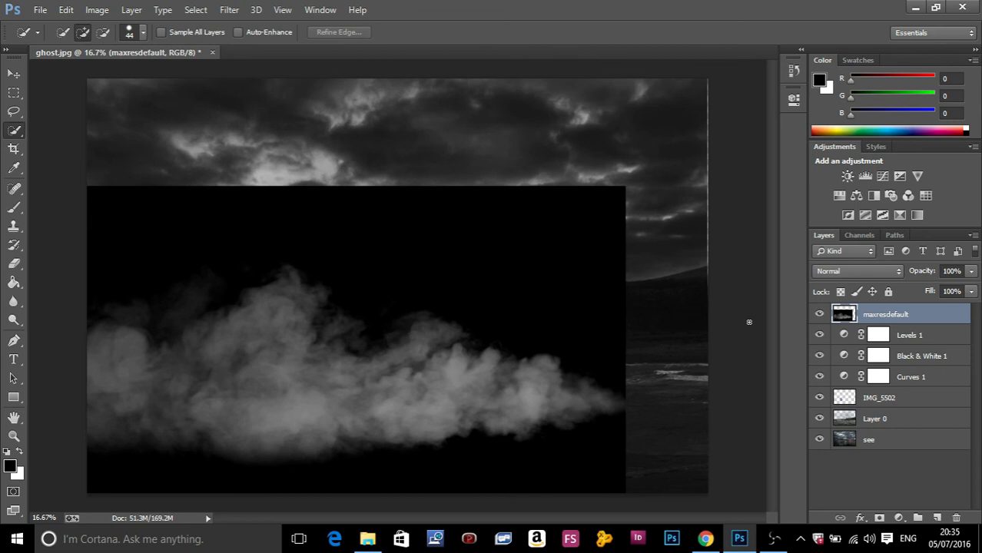
- Try the darkening blend modes on the maxresdefault smoke layer and set its blend mode to Lighten
click(861, 271)
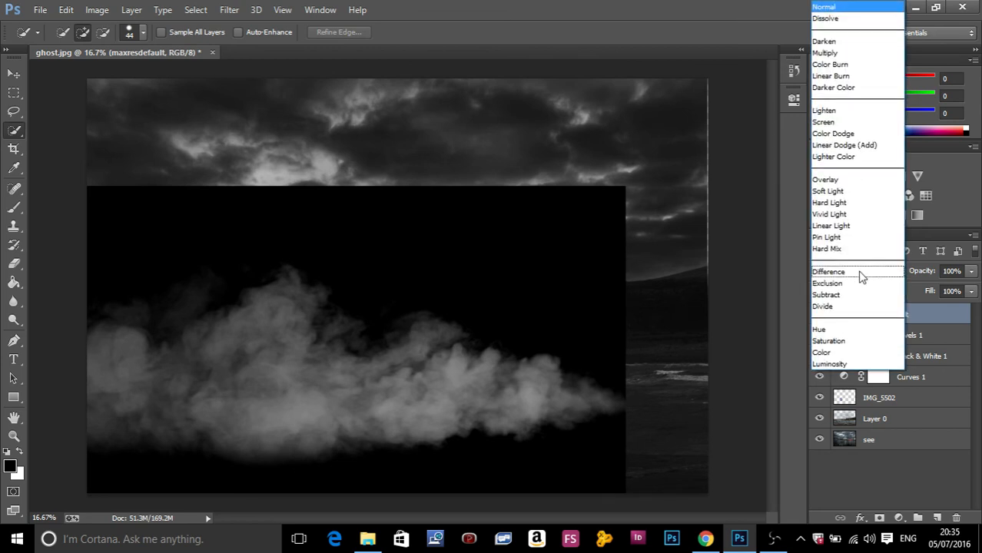
click(826, 42)
key(Down)
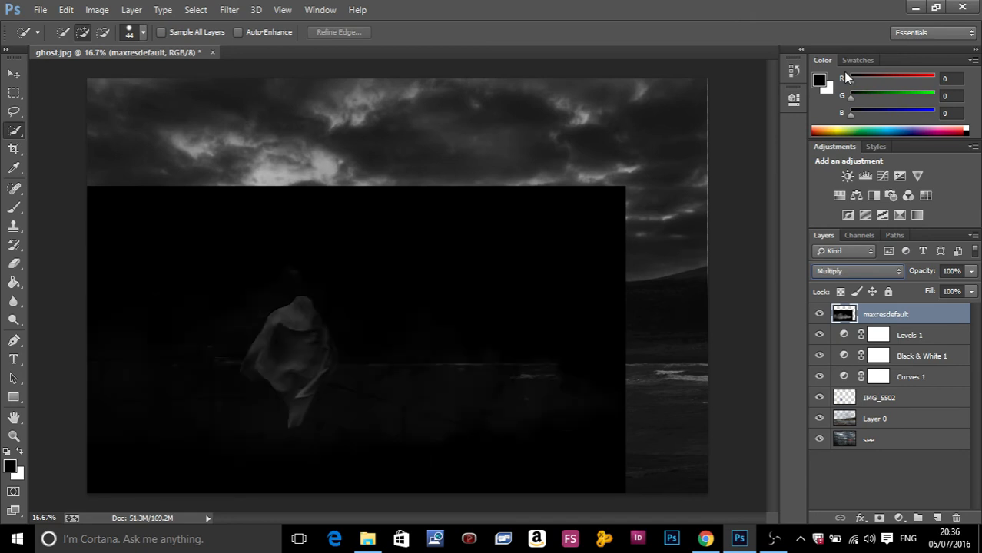
key(Down)
key(Down)
key(Down)
key(Down)
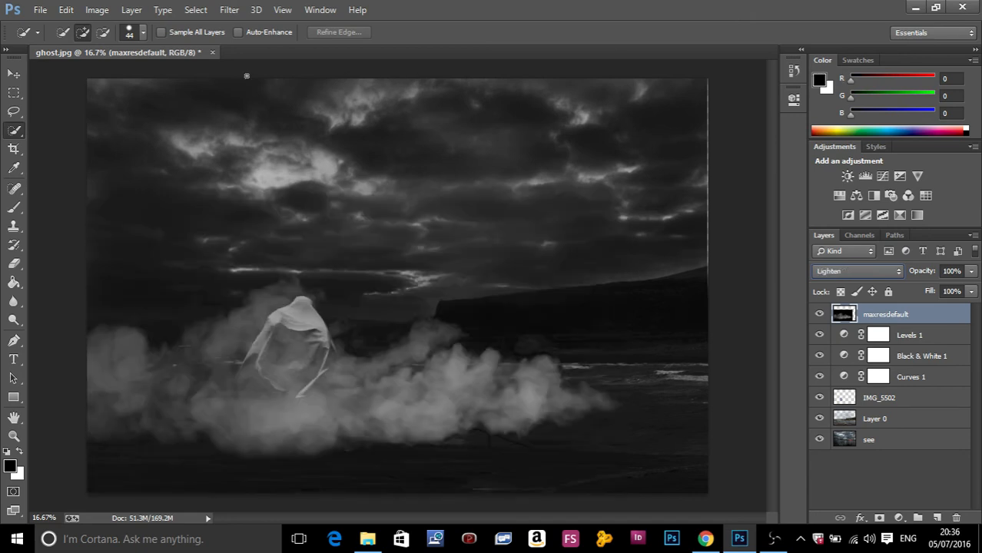
click(843, 273)
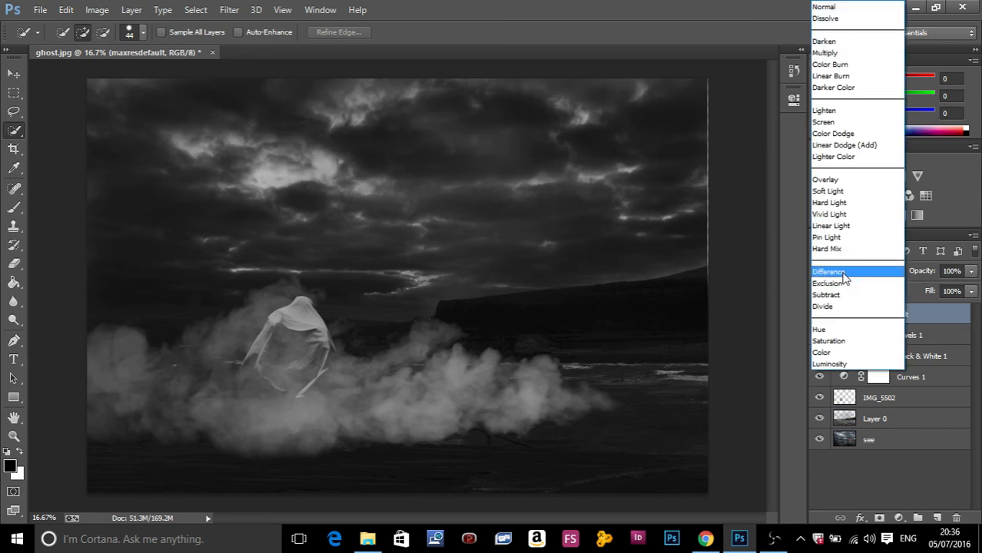
click(845, 106)
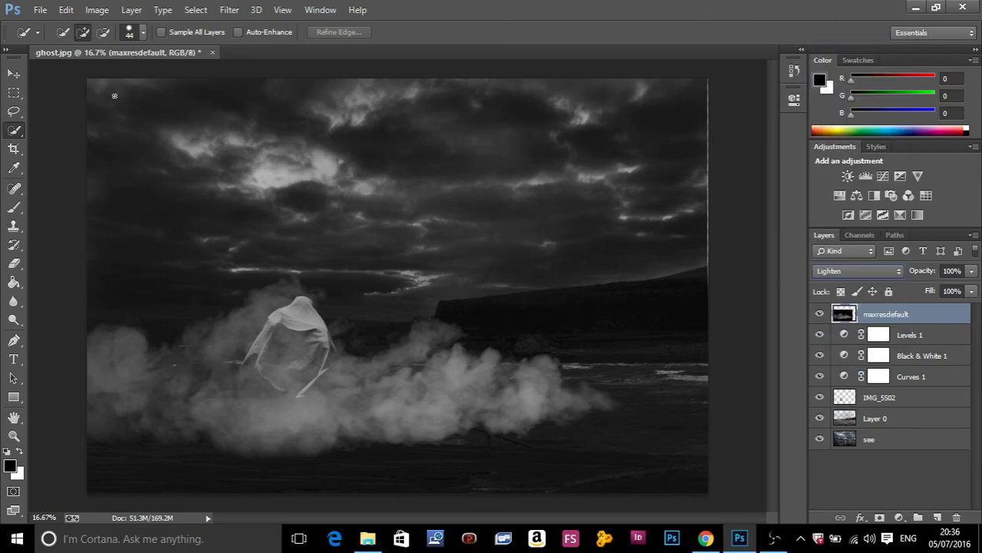
- Enlarge the maxresdefault smoke layer to about 123% with Free Transform and move it down over the foreground
click(13, 73)
key(ctrl+y)
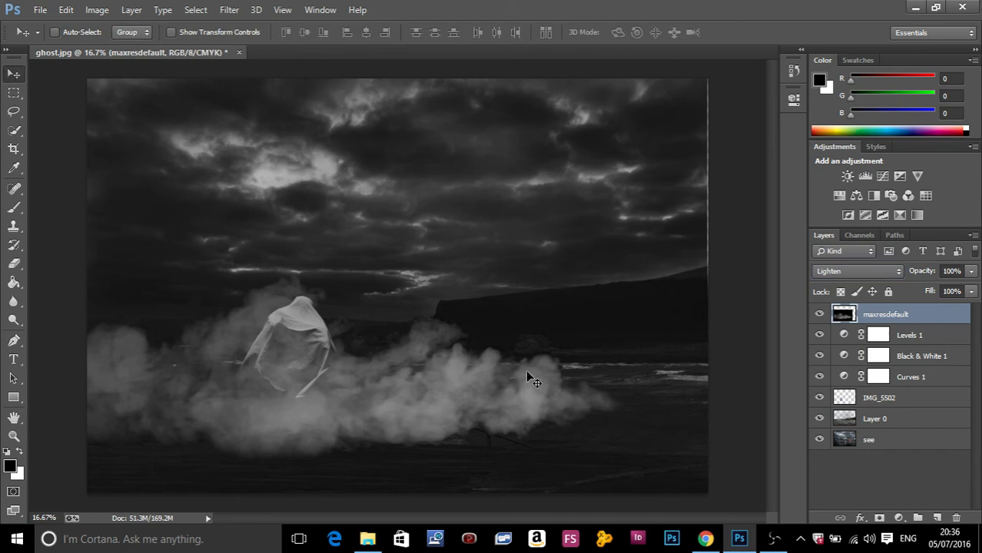
key(ctrl+t)
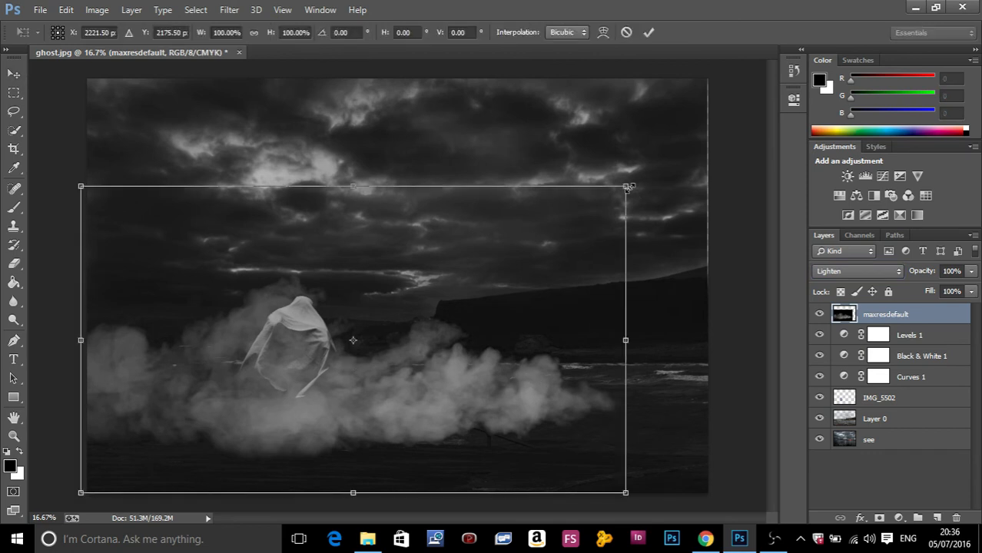
drag(628, 187, 752, 115)
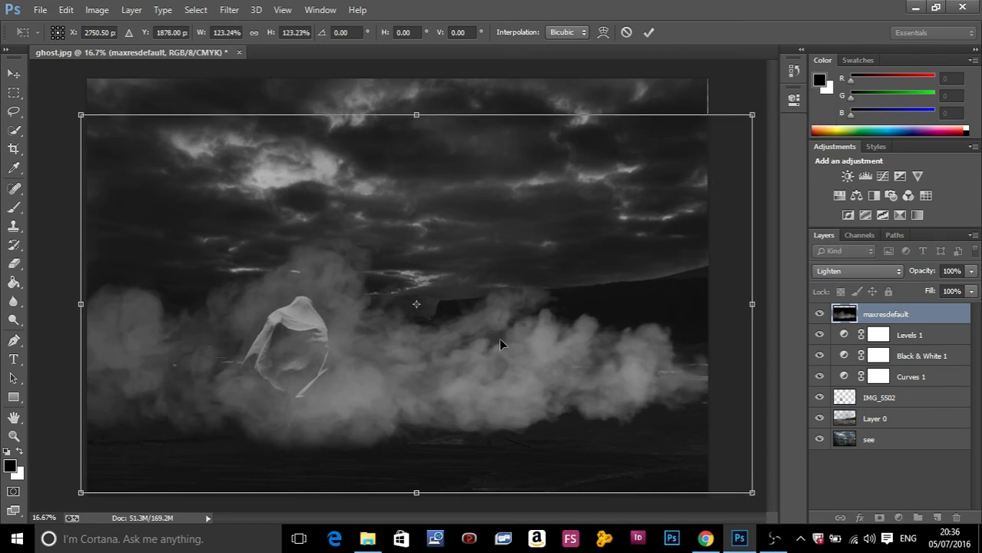
drag(500, 345, 489, 391)
click(649, 31)
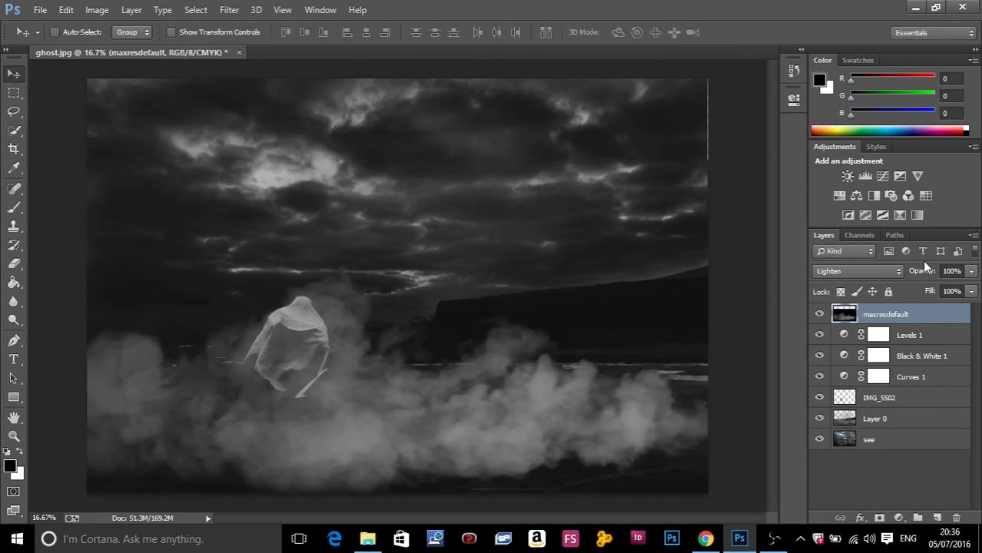
- Reduce the maxresdefault layer's opacity to 58% and softly erase the smoke around the ghost, with the eraser opacity at 22% and 28%
drag(968, 272, 955, 291)
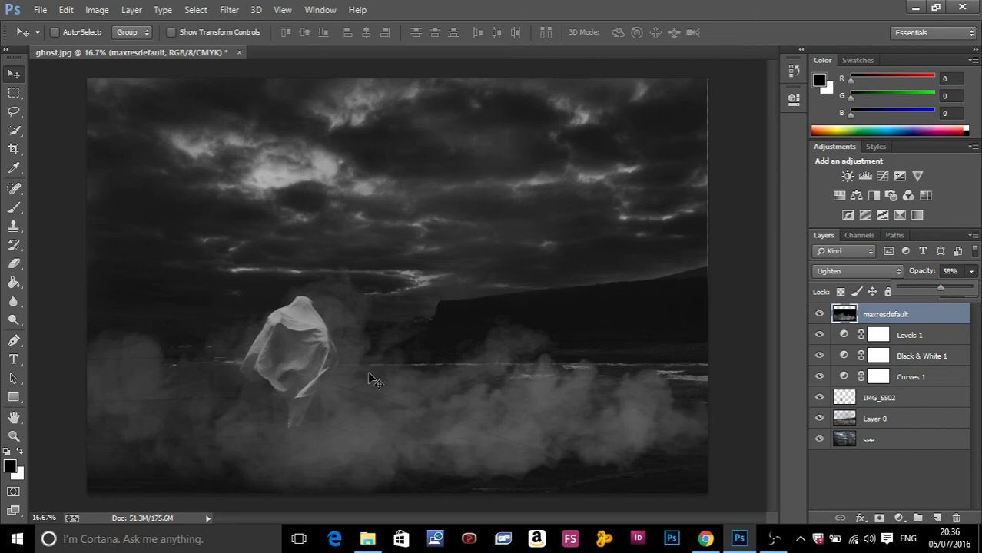
click(14, 263)
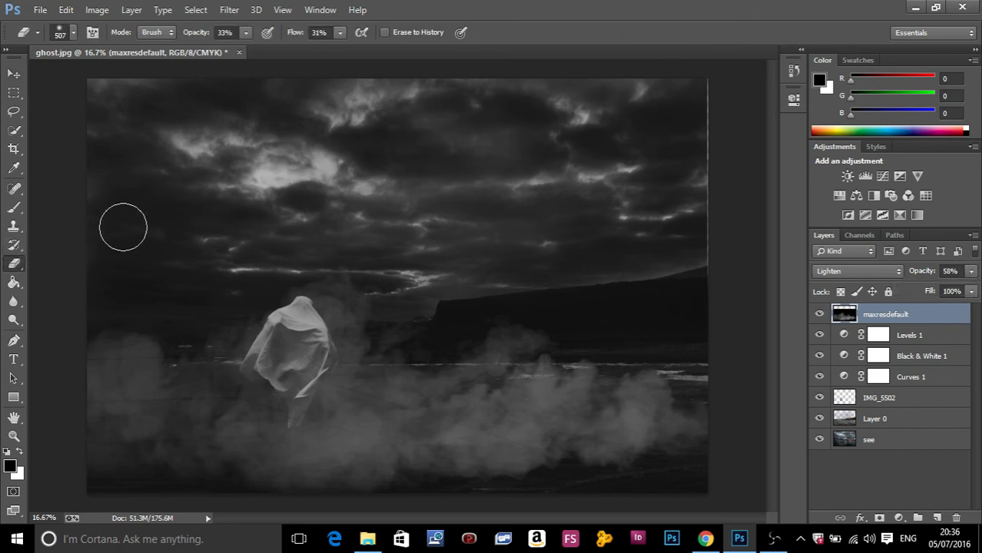
click(356, 312)
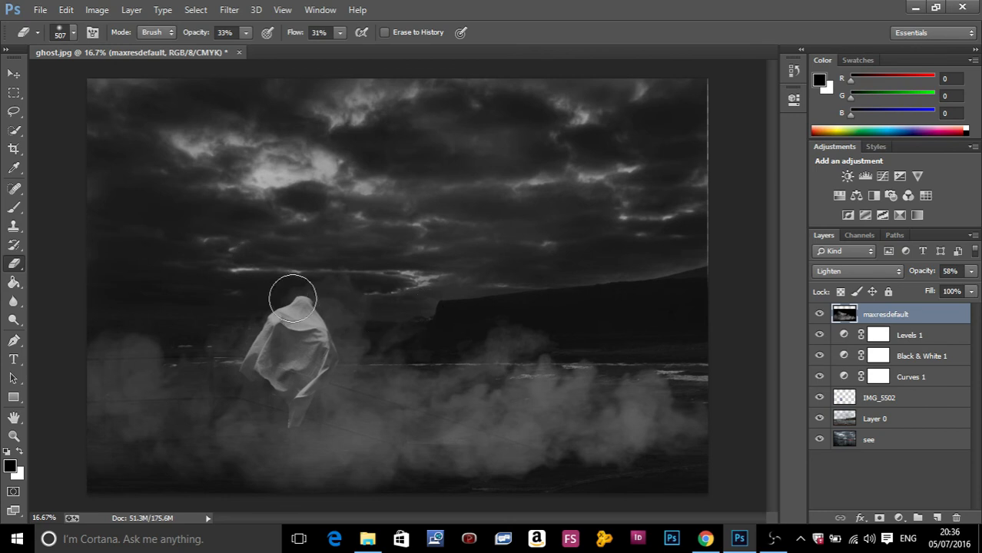
drag(244, 32, 238, 48)
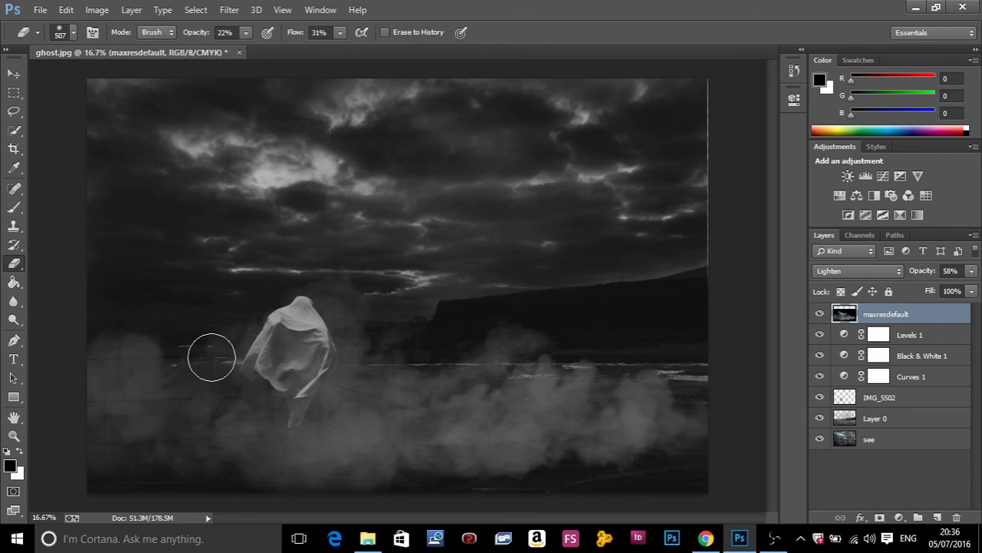
click(246, 33)
drag(254, 53, 259, 52)
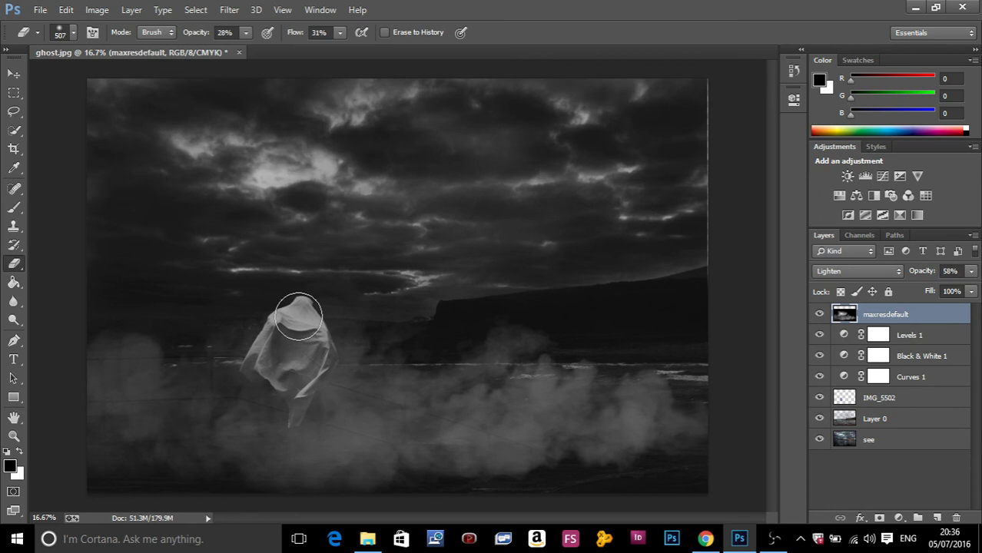
- Scale the erased maxresdefault smoke layer up proportionally to about 102% with Free Transform and apply the transformation
key(ctrl+t)
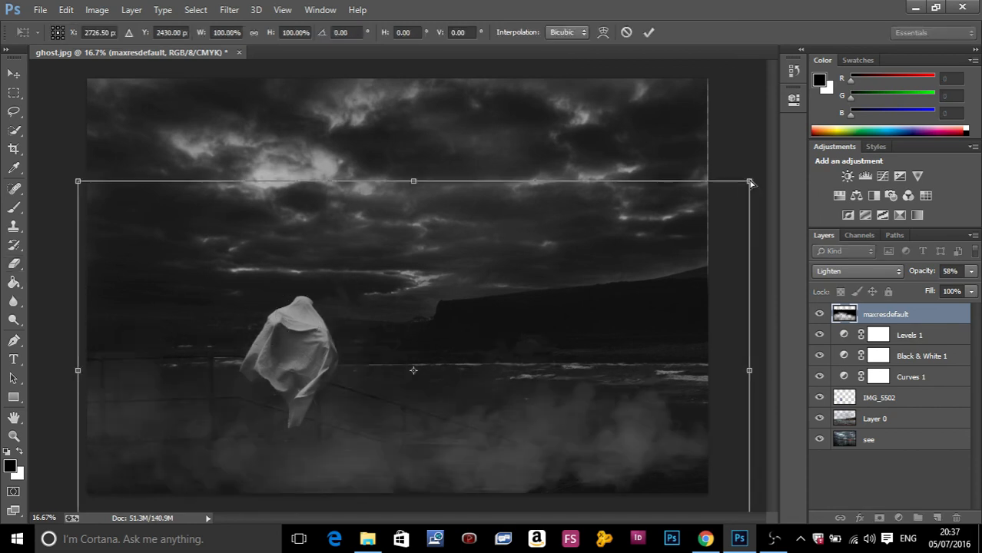
drag(750, 180, 763, 170)
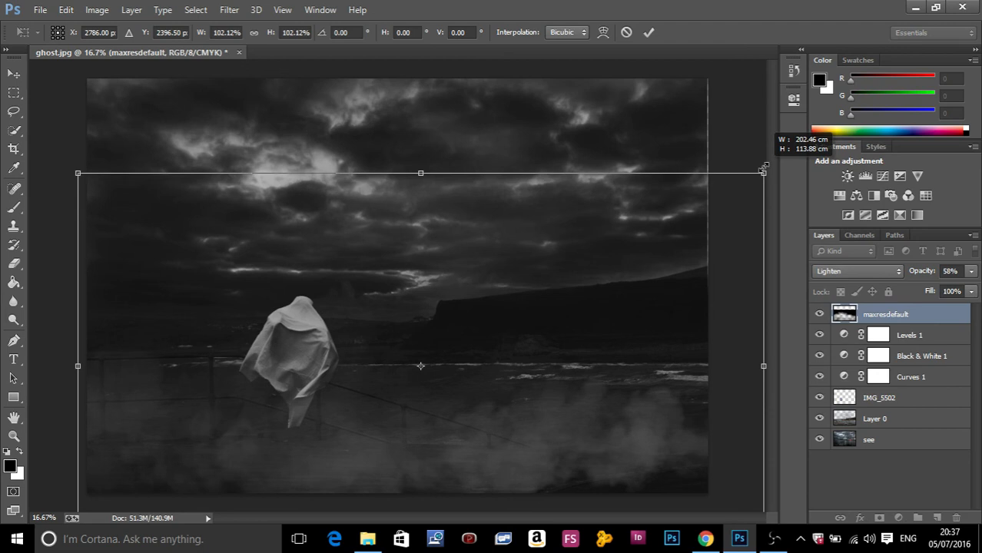
key(Return)
key(ctrl+minus)
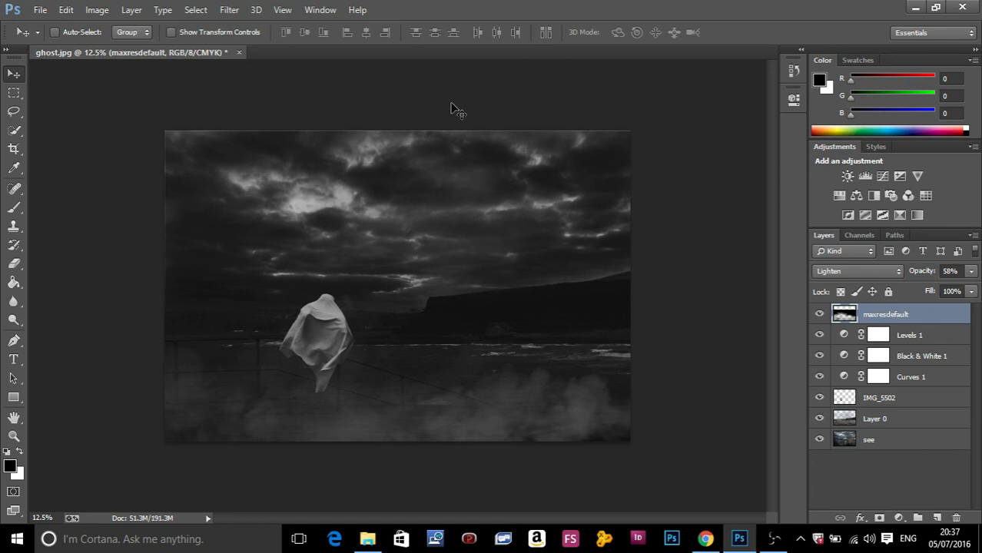
- Switch to the around us media folder on the desktop, view the horrrormovieposter.jpg image in Photos, and close it
click(915, 8)
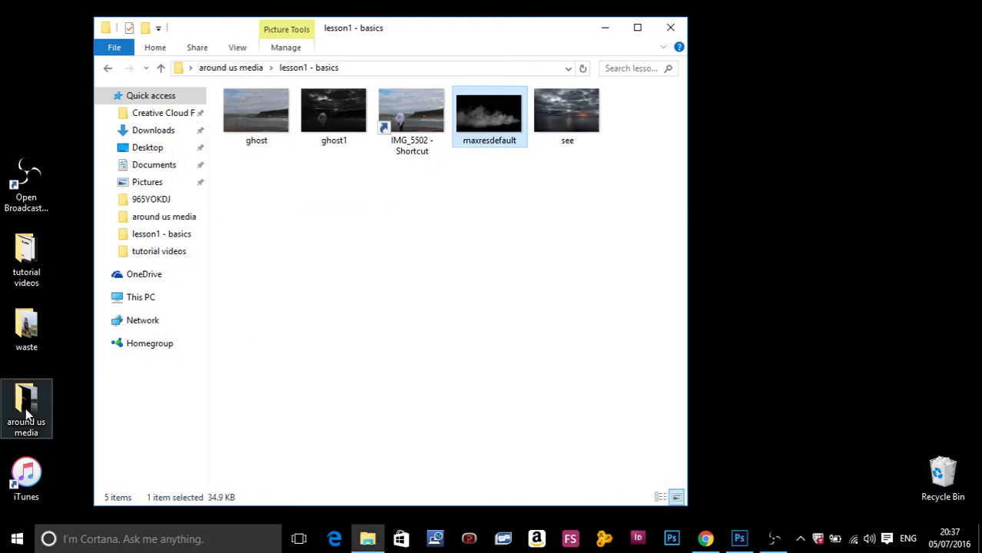
double_click(26, 415)
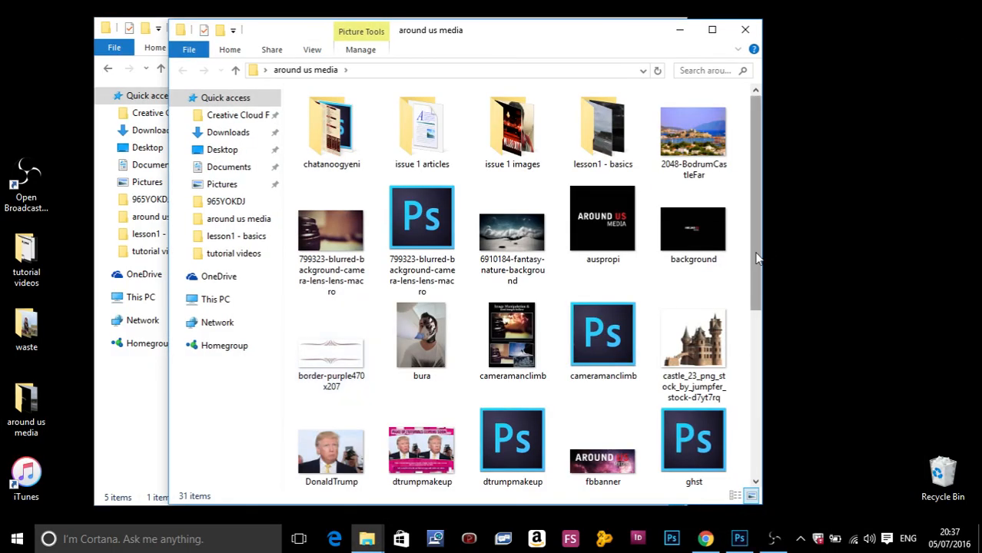
scroll(761, 257, down, 3)
double_click(496, 279)
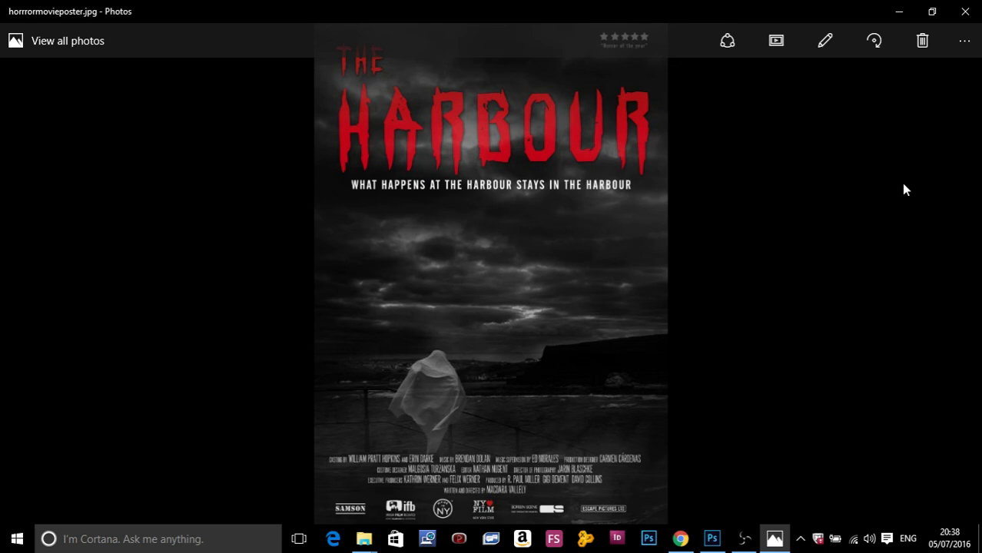
click(965, 11)
click(774, 539)
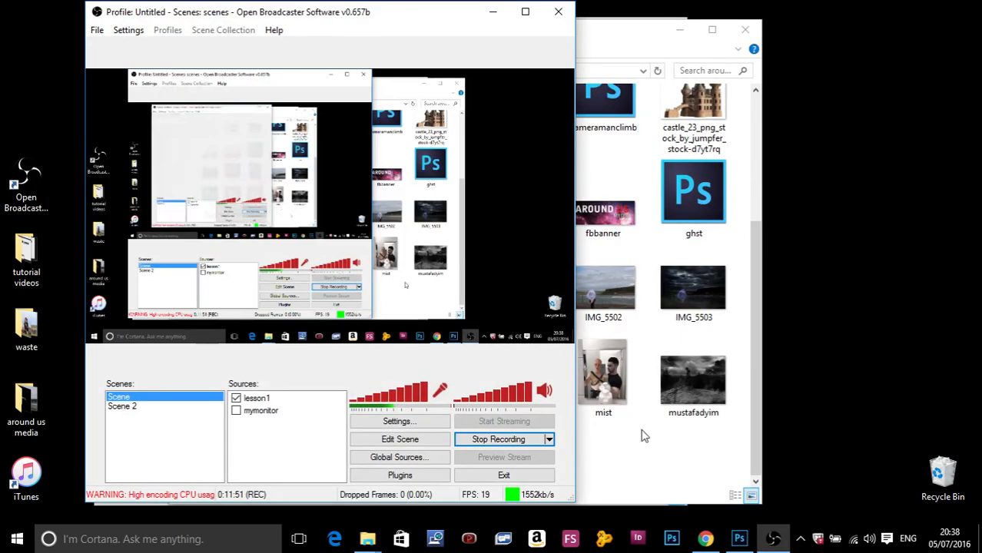